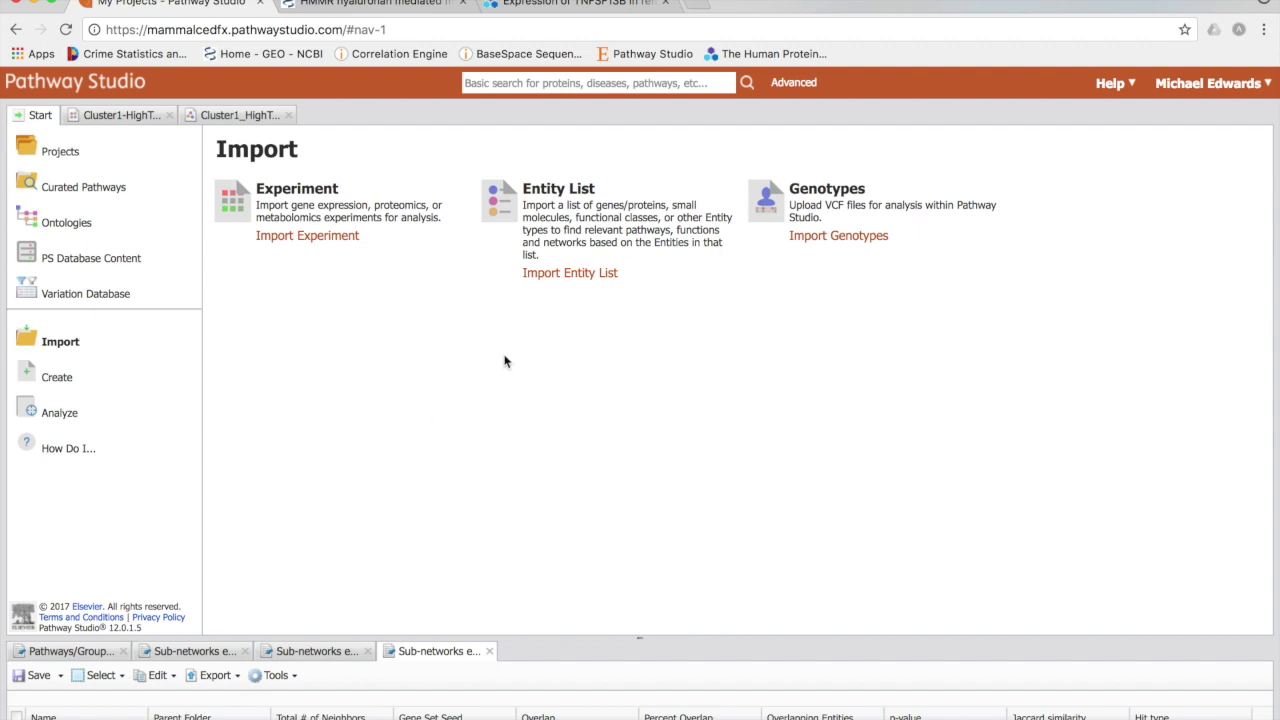
Step: Paste the gene list ending LRP8, SLC7A11, FAM54A, GINS2 into Import Entity List, then close it without importing
click(585, 274)
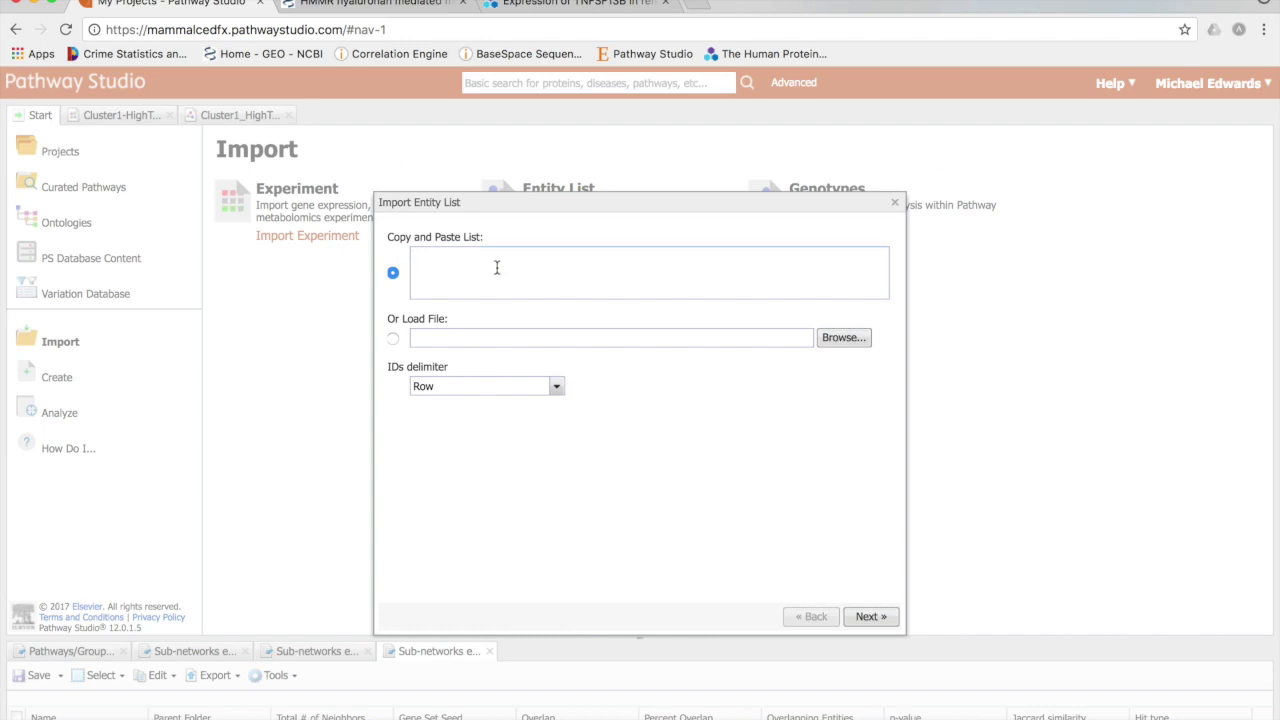
key(super+v)
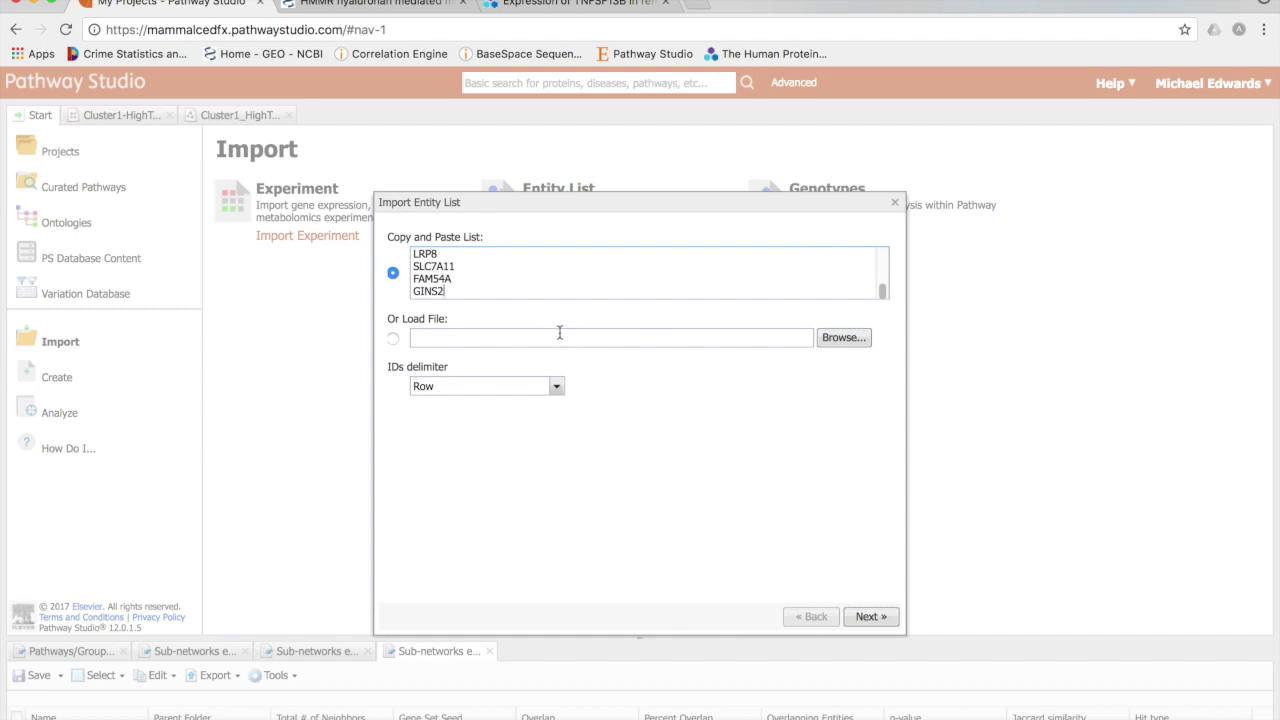
click(895, 203)
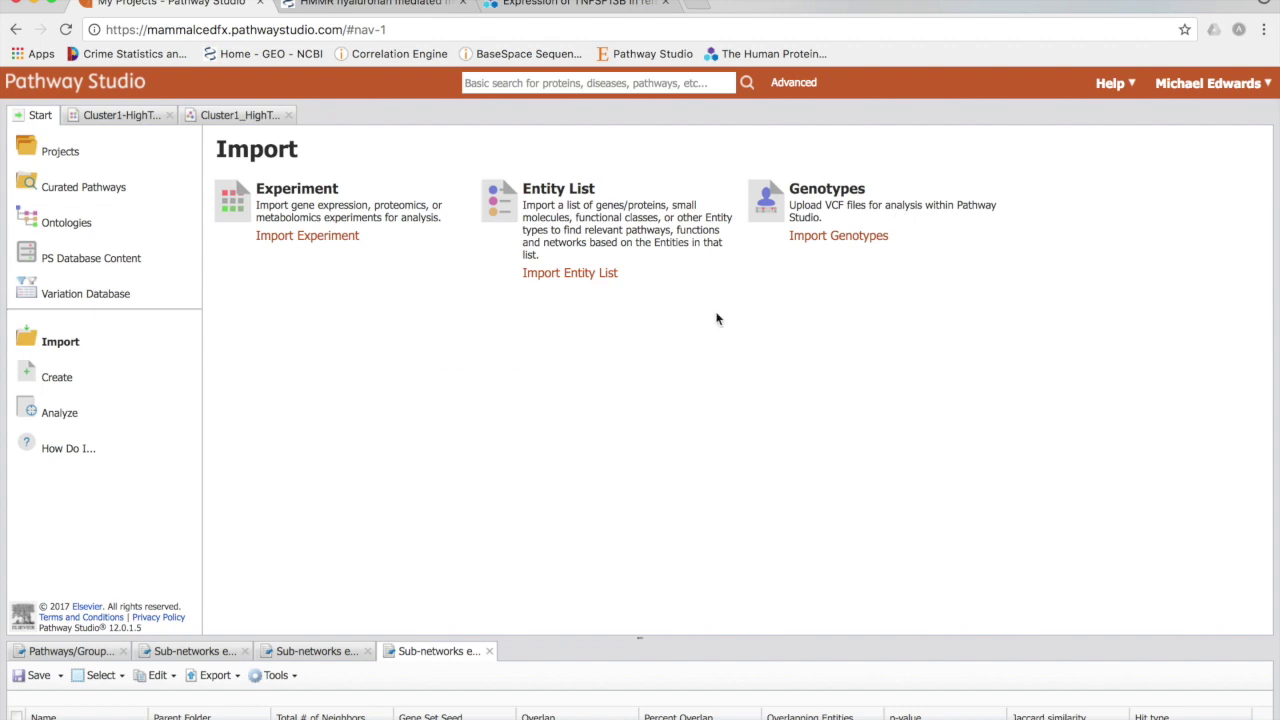
Step: Switch to the Cluster1-HighT entity list and select all 121 proteins
click(121, 115)
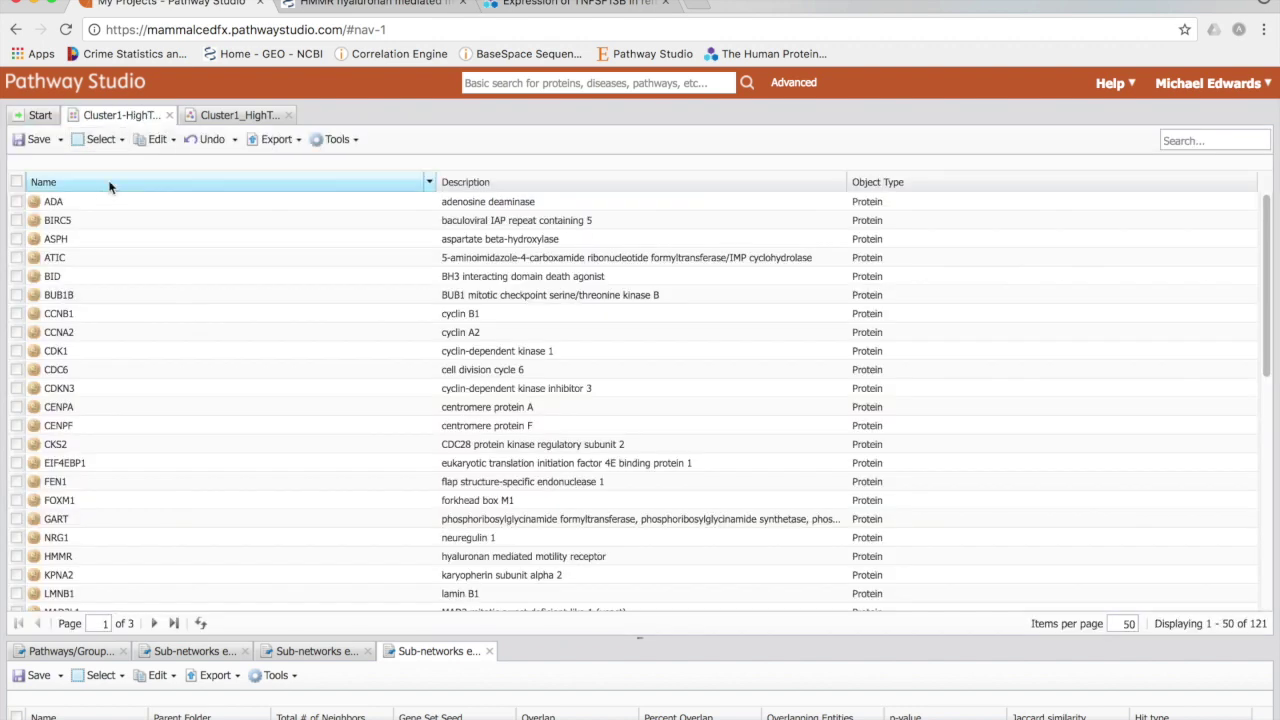
click(16, 182)
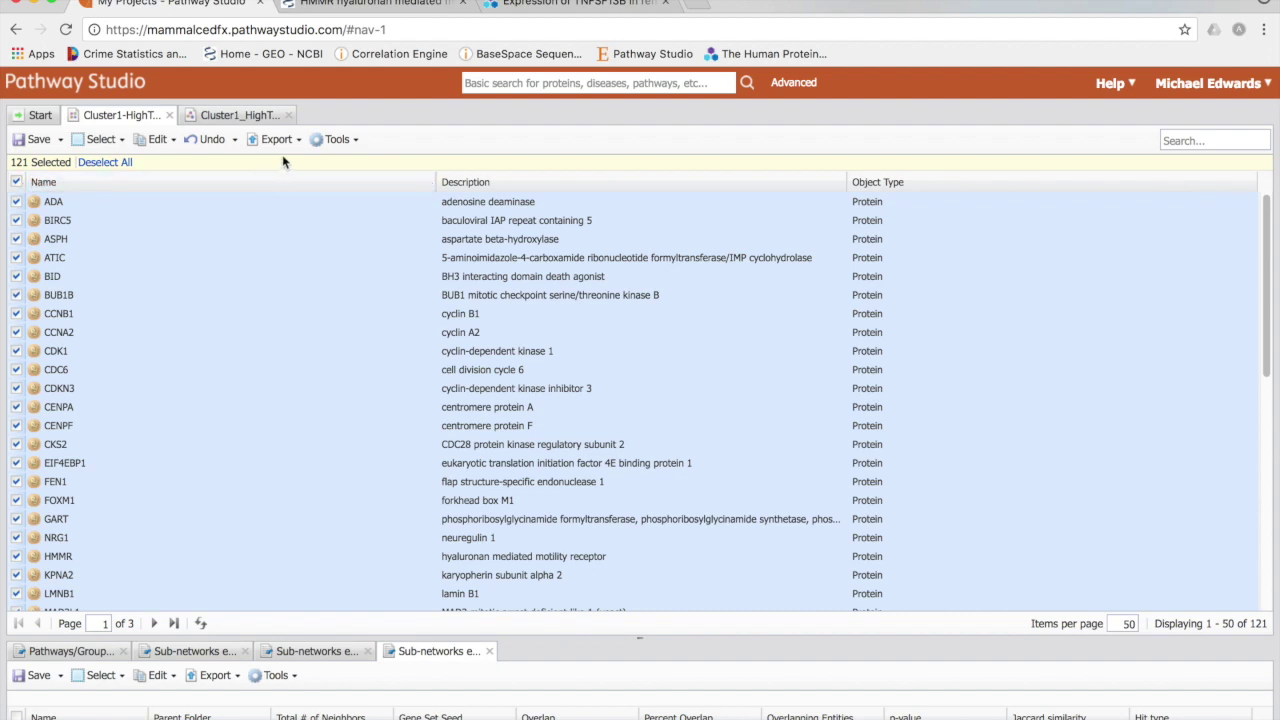
click(354, 142)
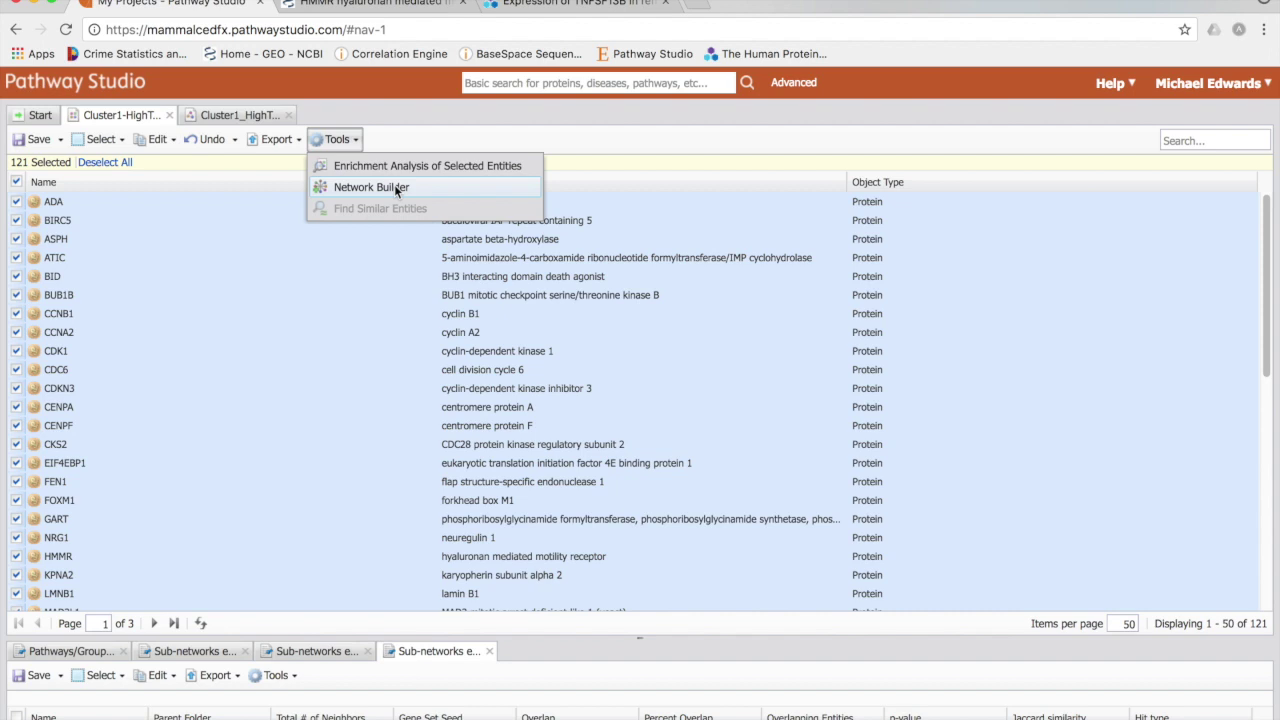
Step: Launch Network Builder for the selected entities
click(392, 187)
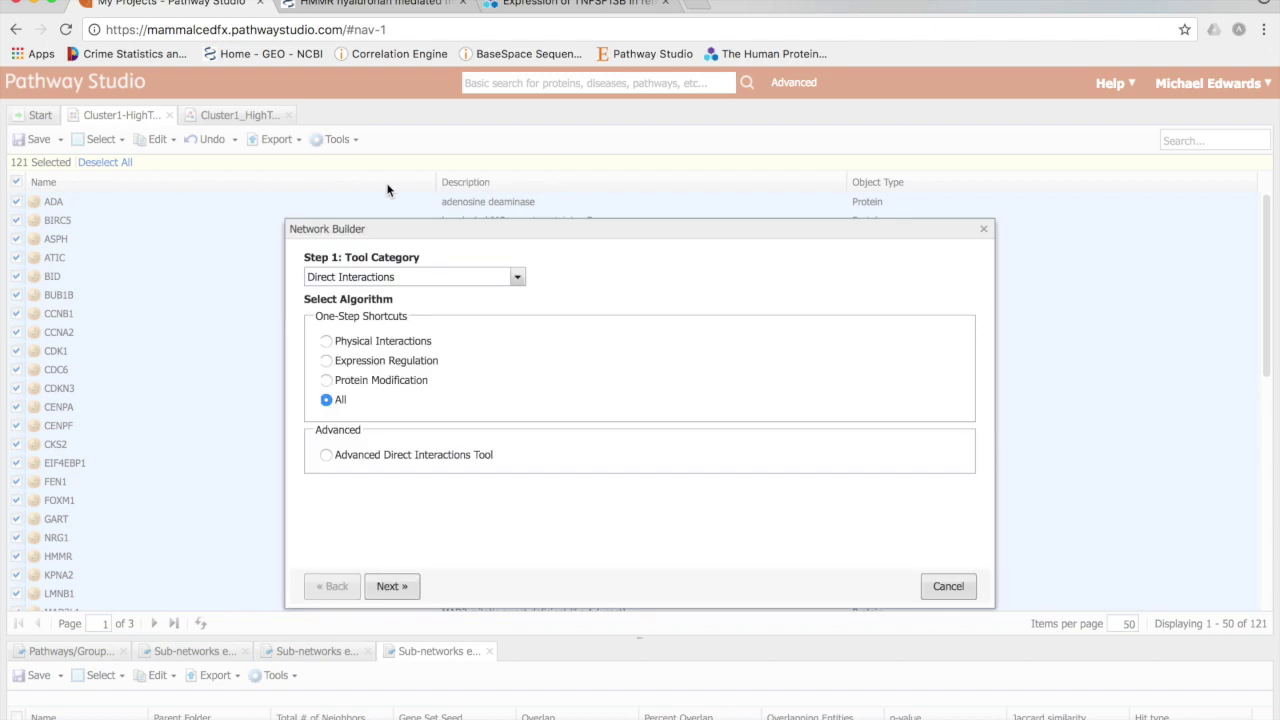
Step: Reposition the Network Builder dialog and keep Direct Interactions as the tool category
drag(437, 228, 439, 145)
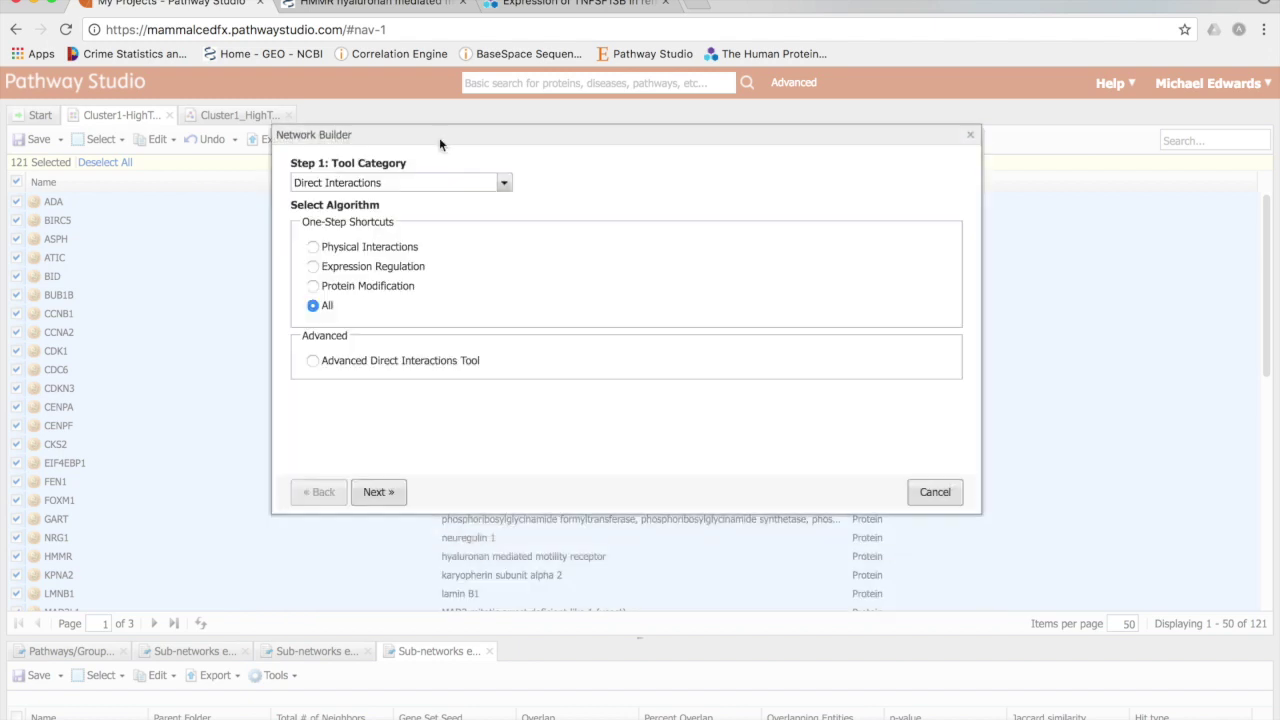
click(504, 183)
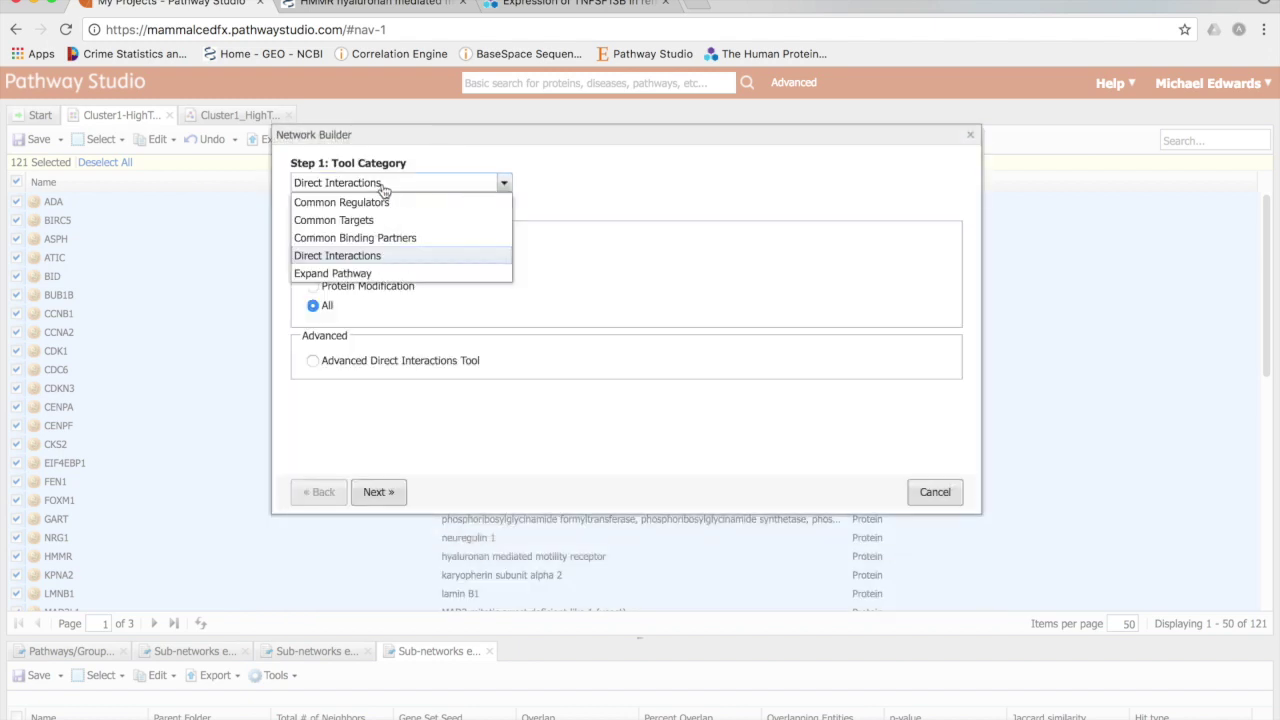
click(425, 250)
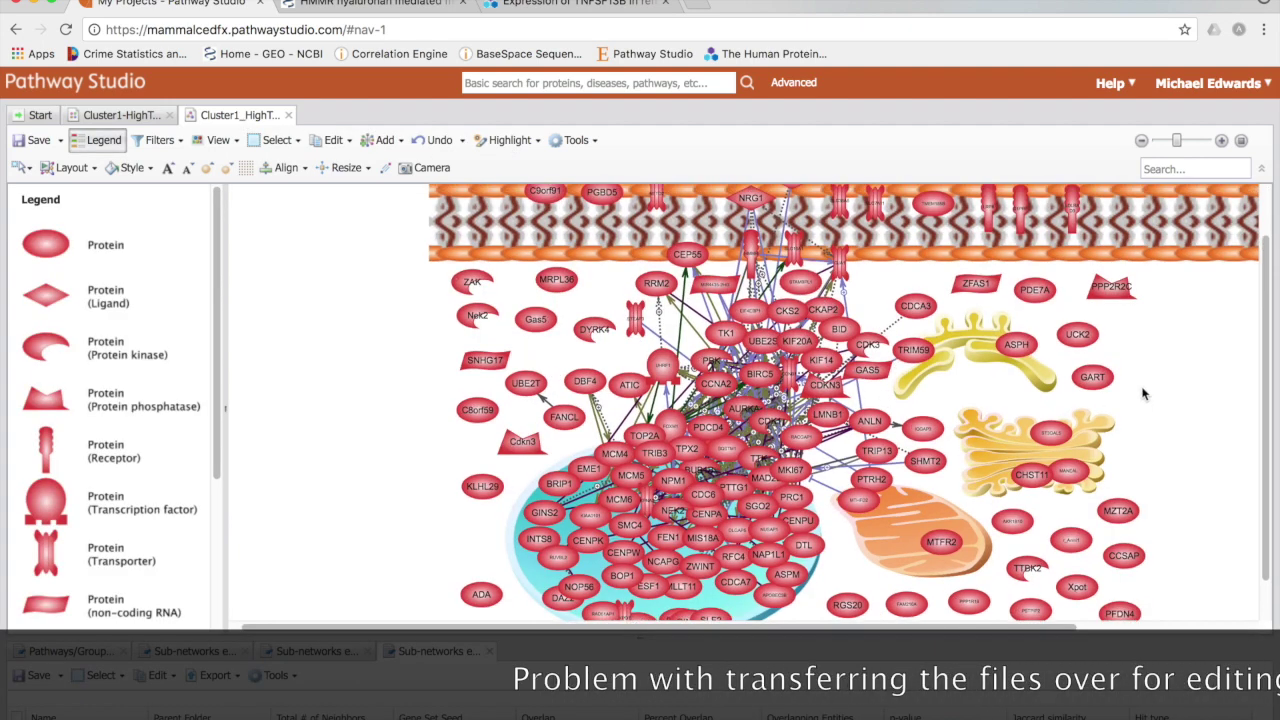
scroll(1143, 393, up, 1)
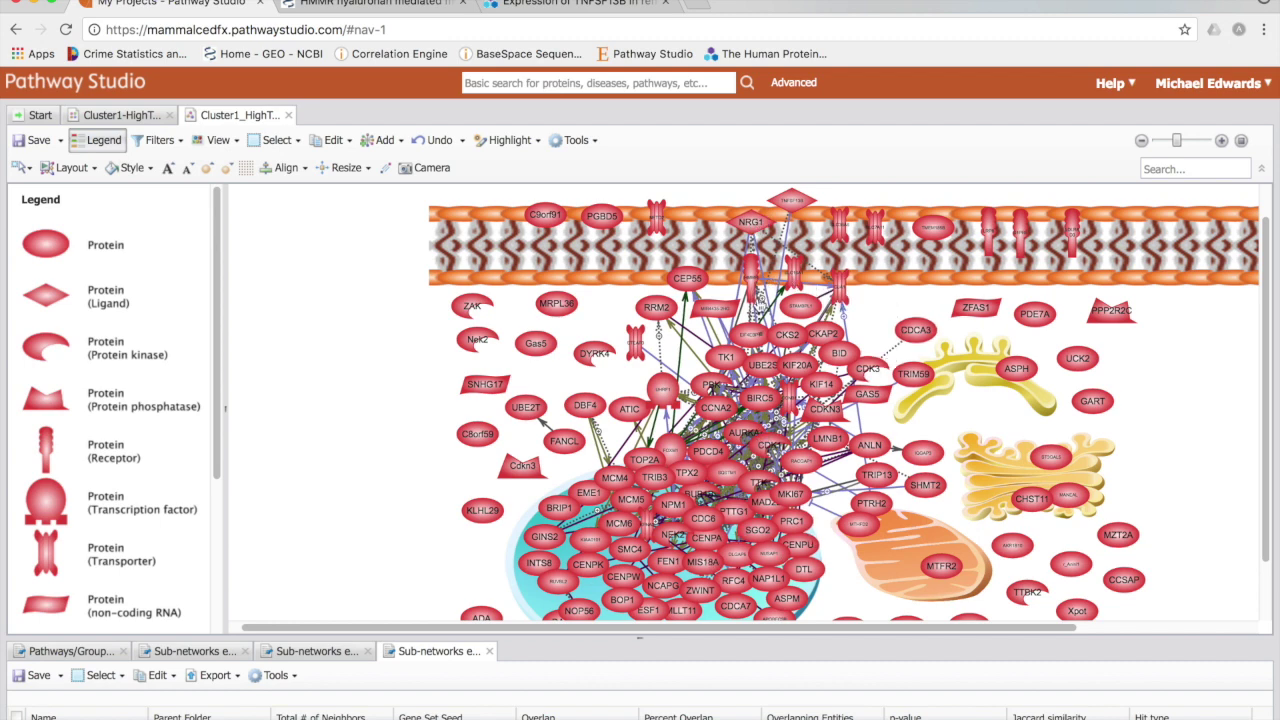
mouse_move(753, 283)
mouse_move(755, 227)
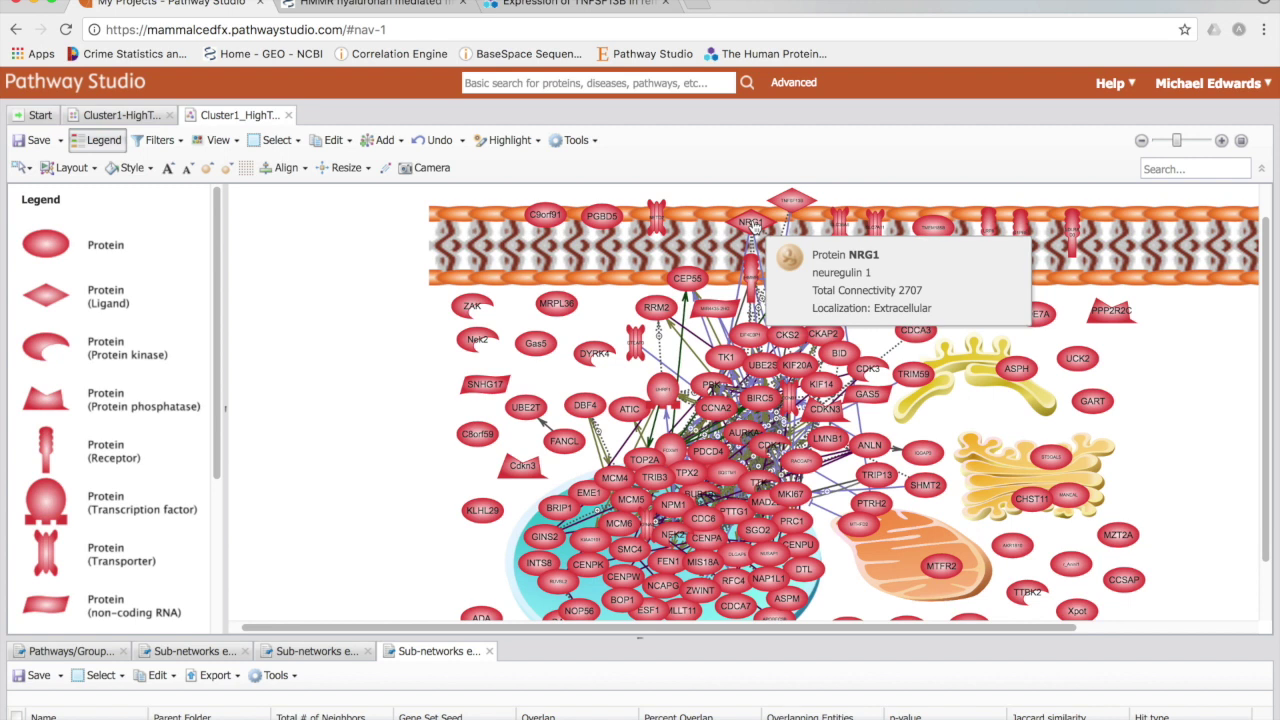
mouse_move(798, 205)
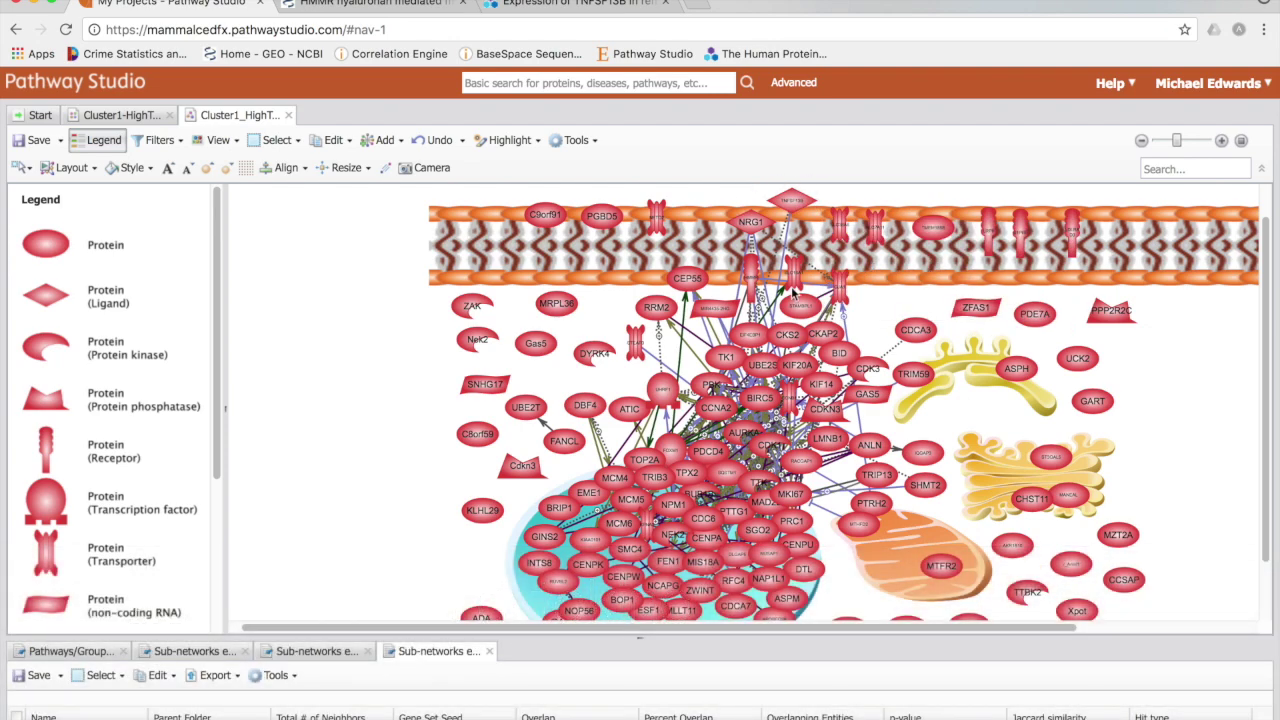
mouse_move(795, 296)
mouse_move(882, 238)
mouse_move(795, 385)
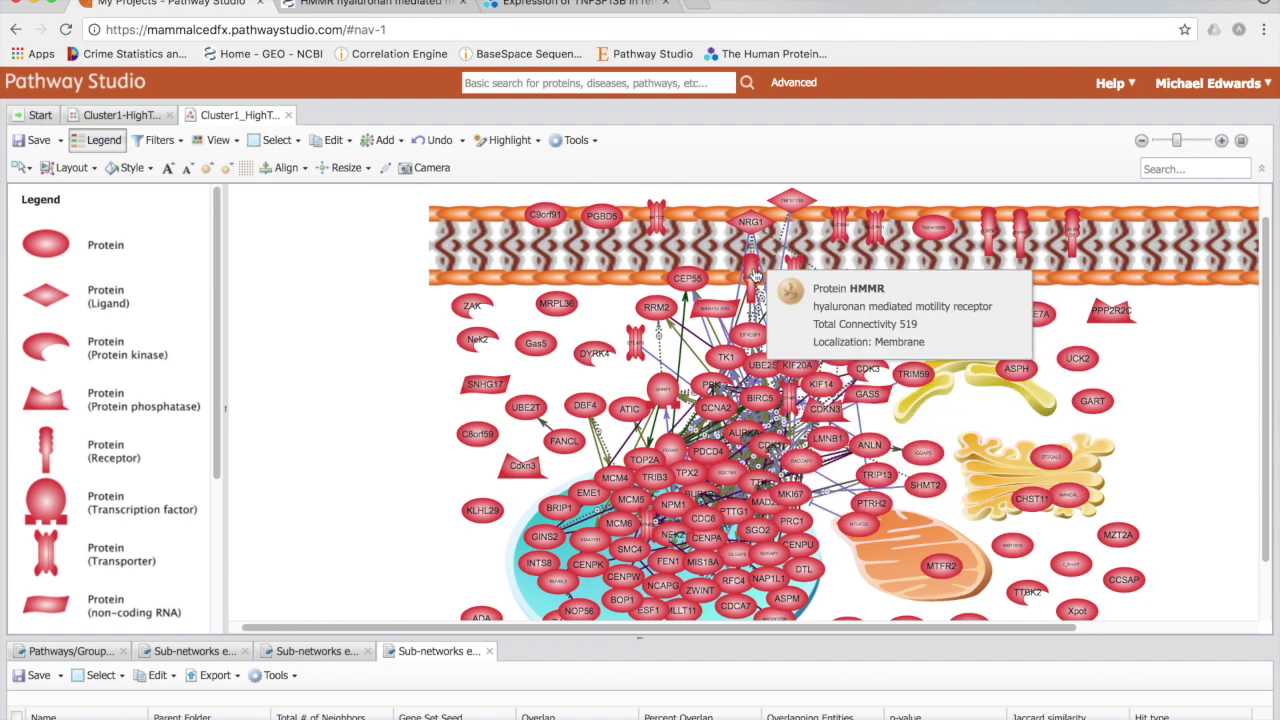
mouse_move(828, 410)
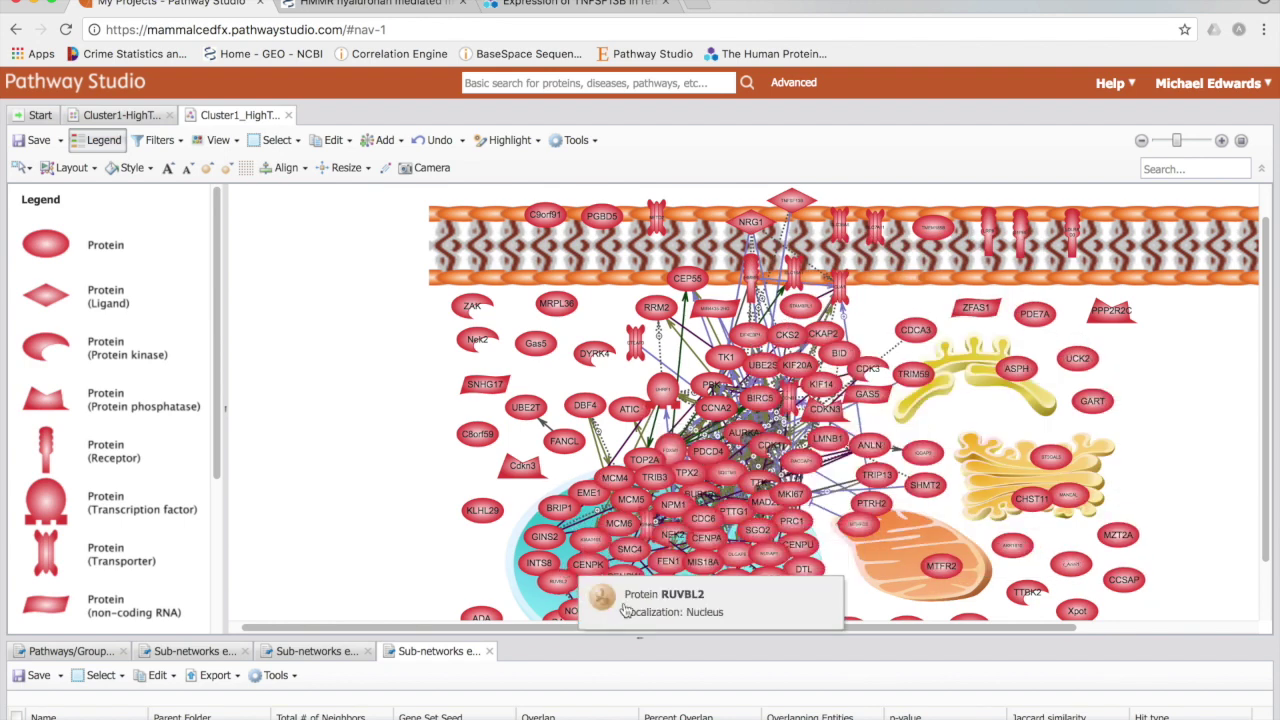
mouse_move(867, 417)
scroll(887, 335, up, 1)
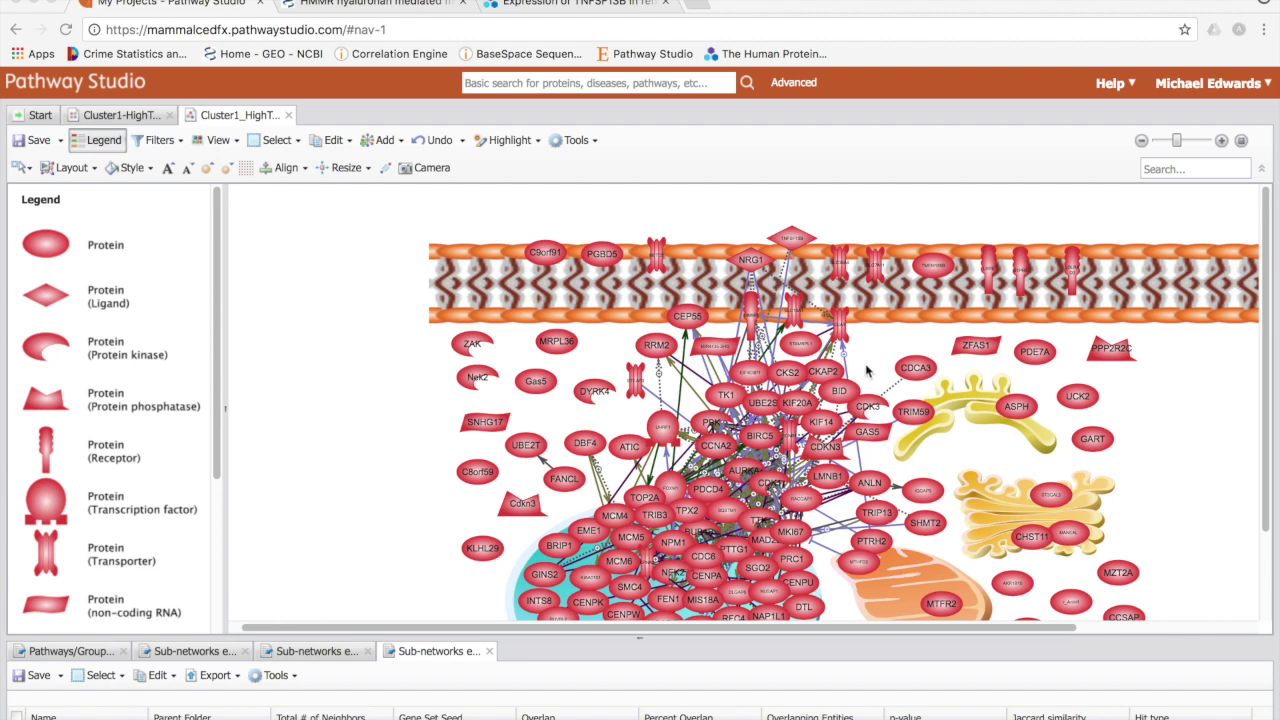
scroll(892, 379, down, 1)
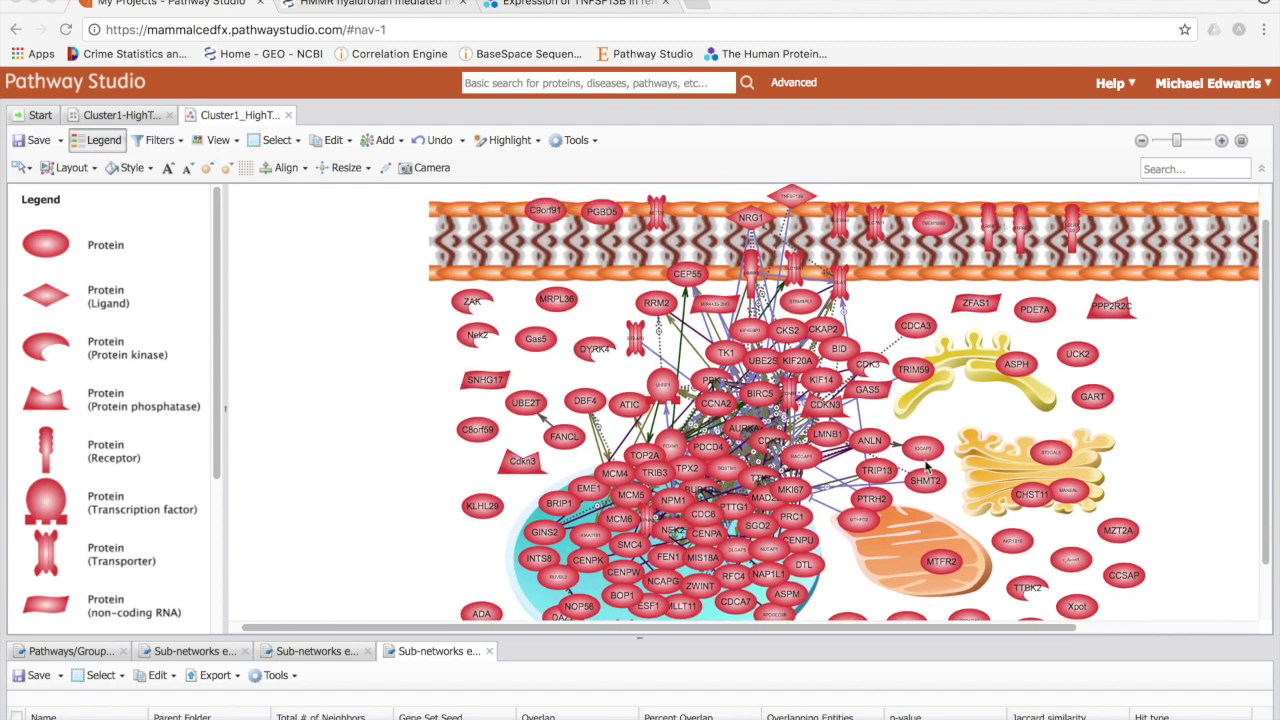
scroll(926, 462, down, 1)
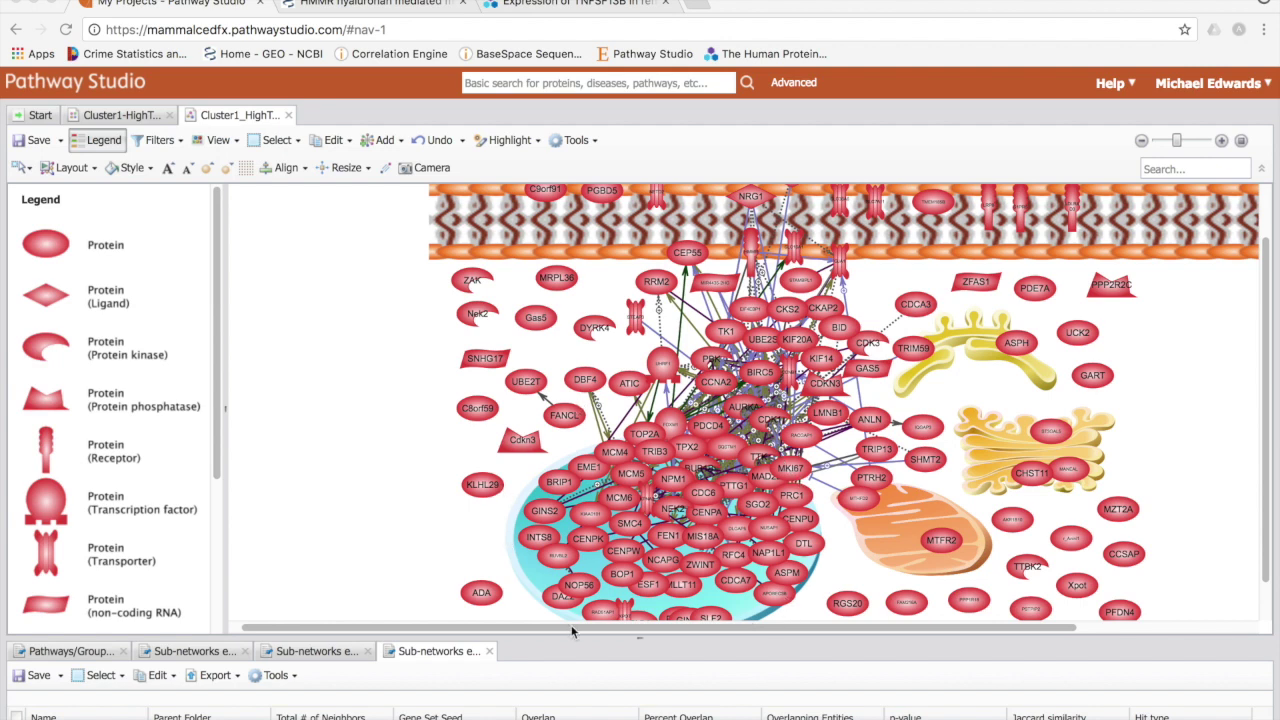
scroll(696, 540, up, 2)
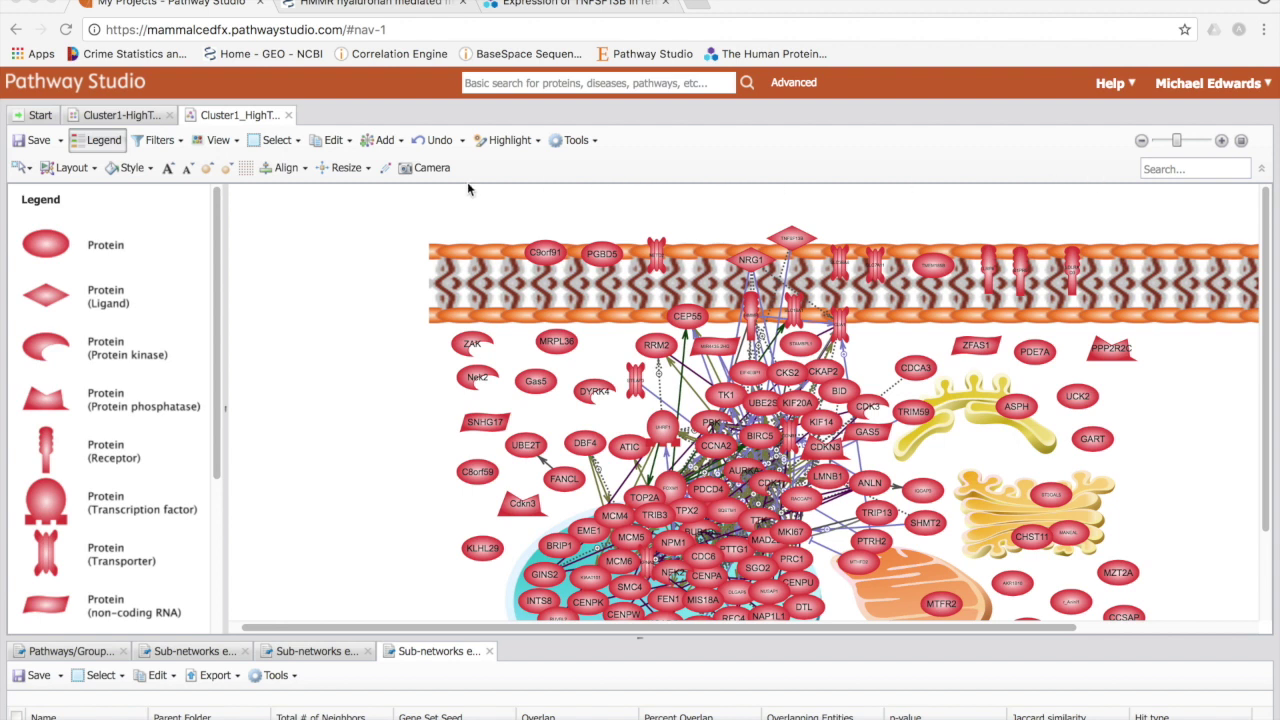
scroll(1149, 511, down, 1)
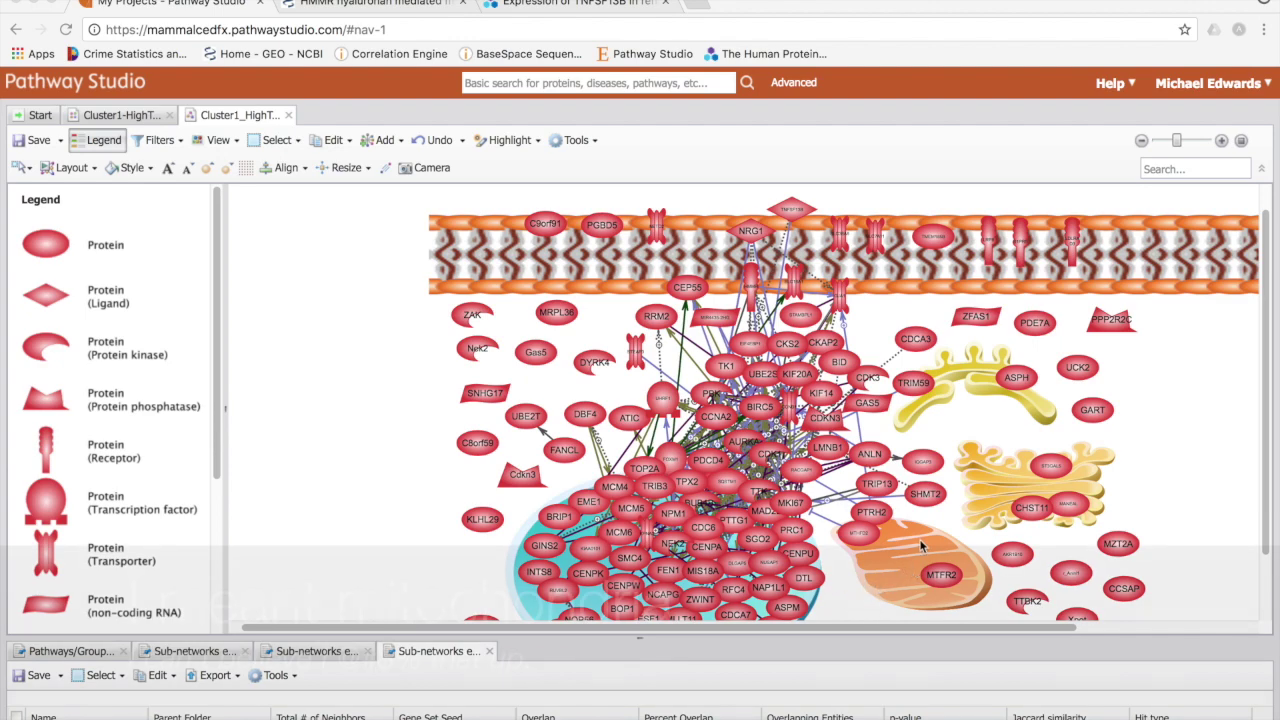
scroll(922, 545, up, 1)
scroll(922, 545, down, 1)
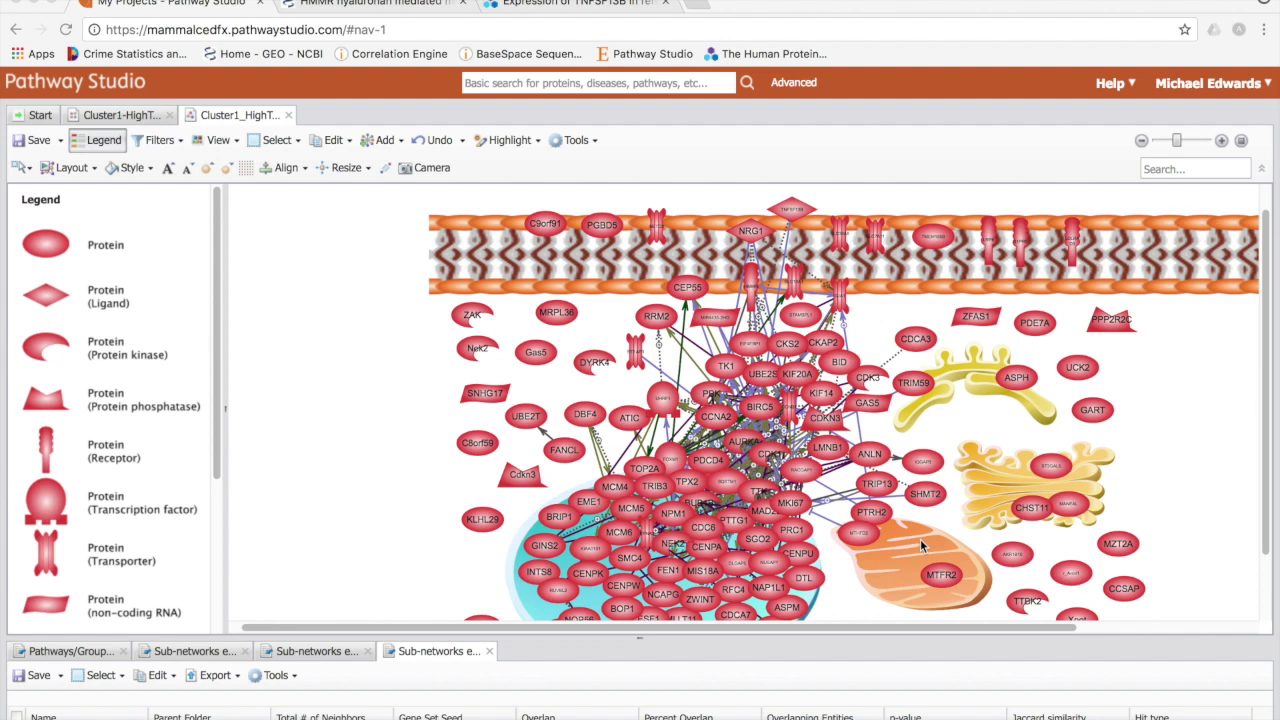
scroll(428, 336, down, 1)
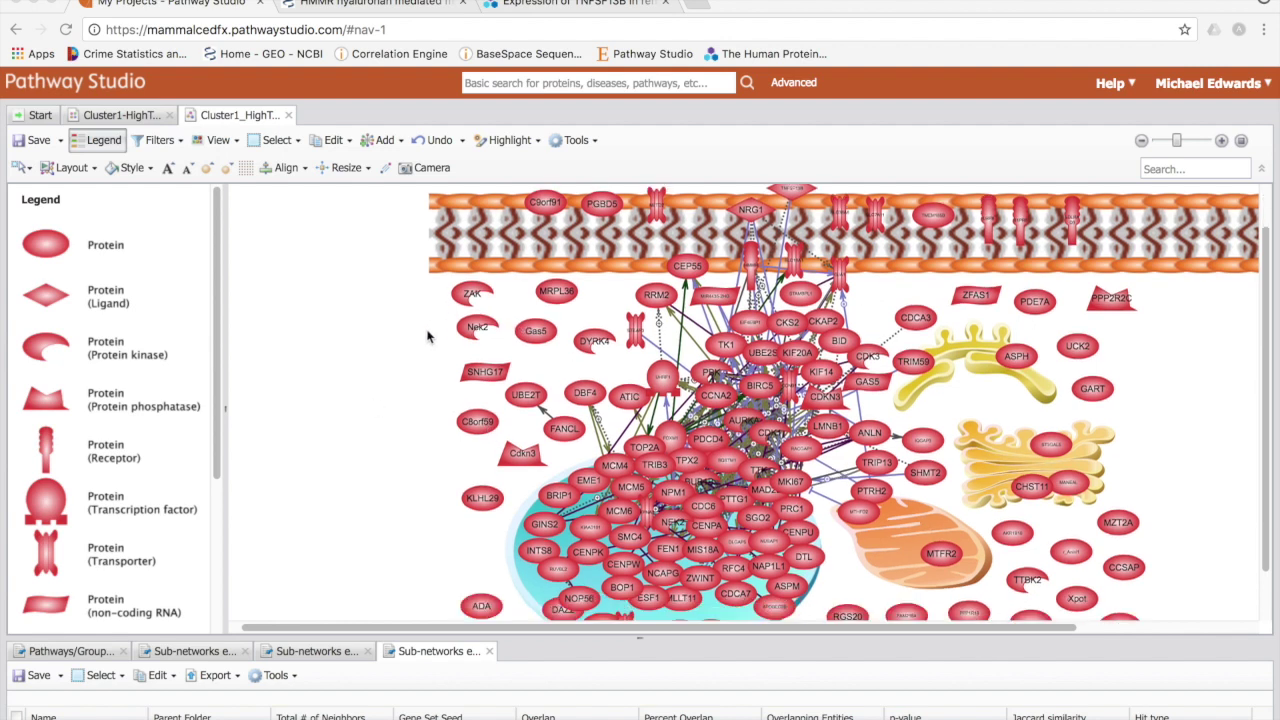
scroll(775, 425, up, 1)
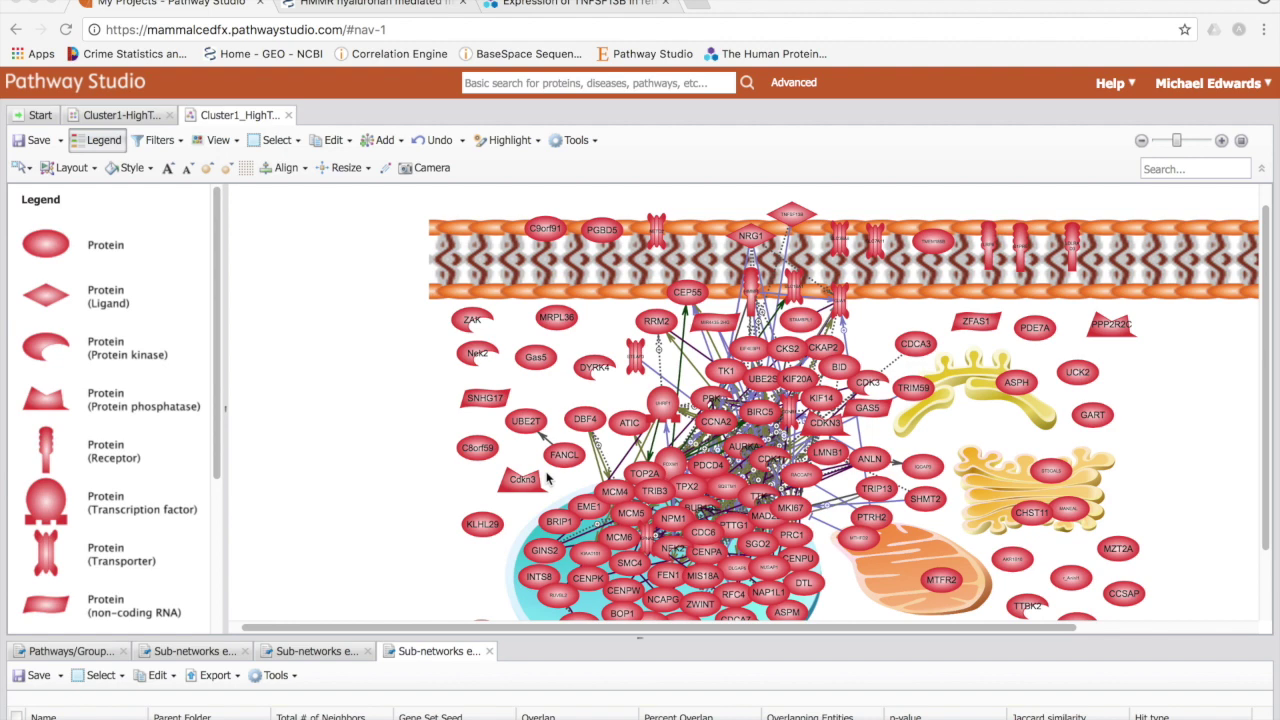
Step: Return to the Cluster1-HighT list and set up Enrichment Analysis to find enriched pathways/groups
click(145, 120)
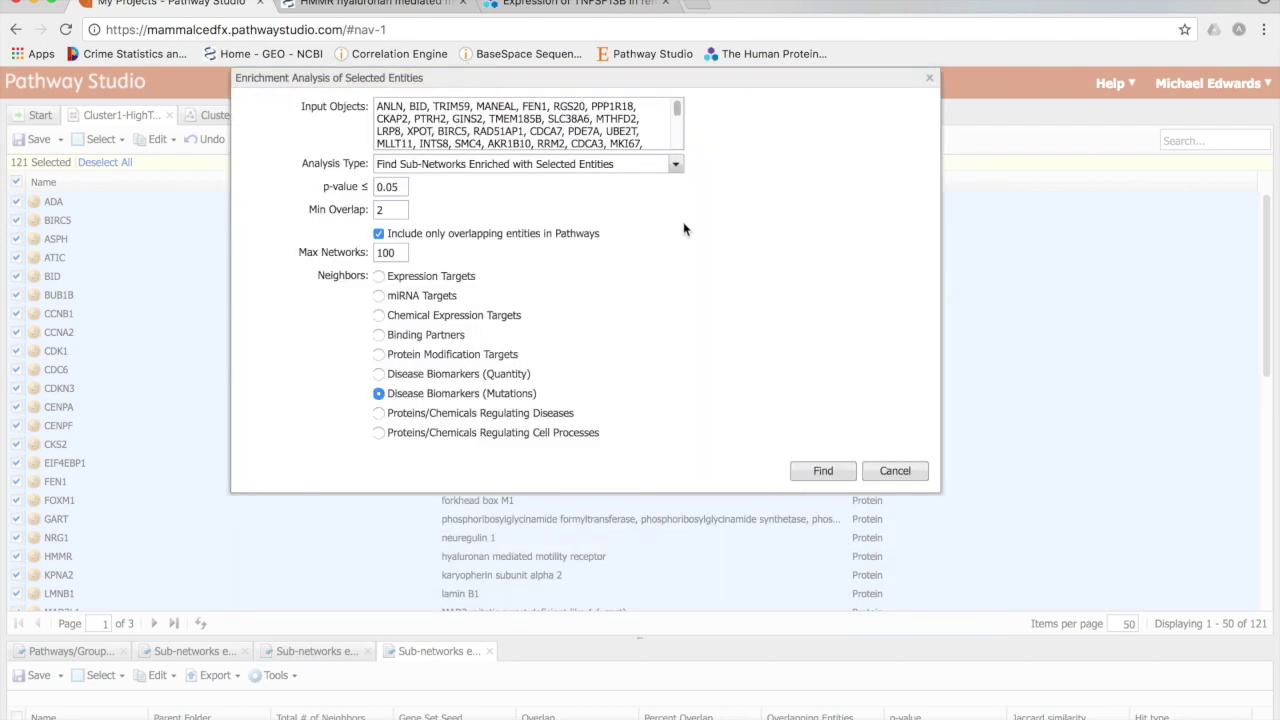
click(678, 165)
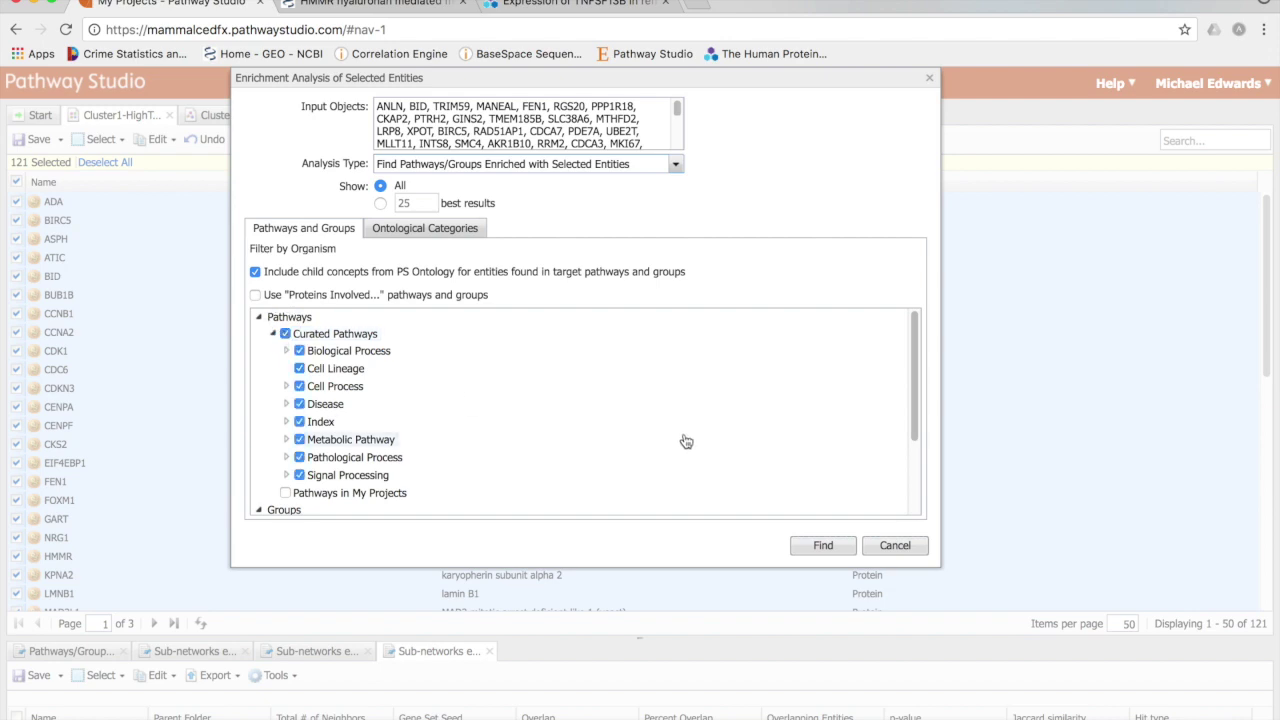
Step: Include Curated Groups in the enrichment search and switch the analysis type to enriched sub-networks
scroll(682, 441, down, 2)
click(287, 424)
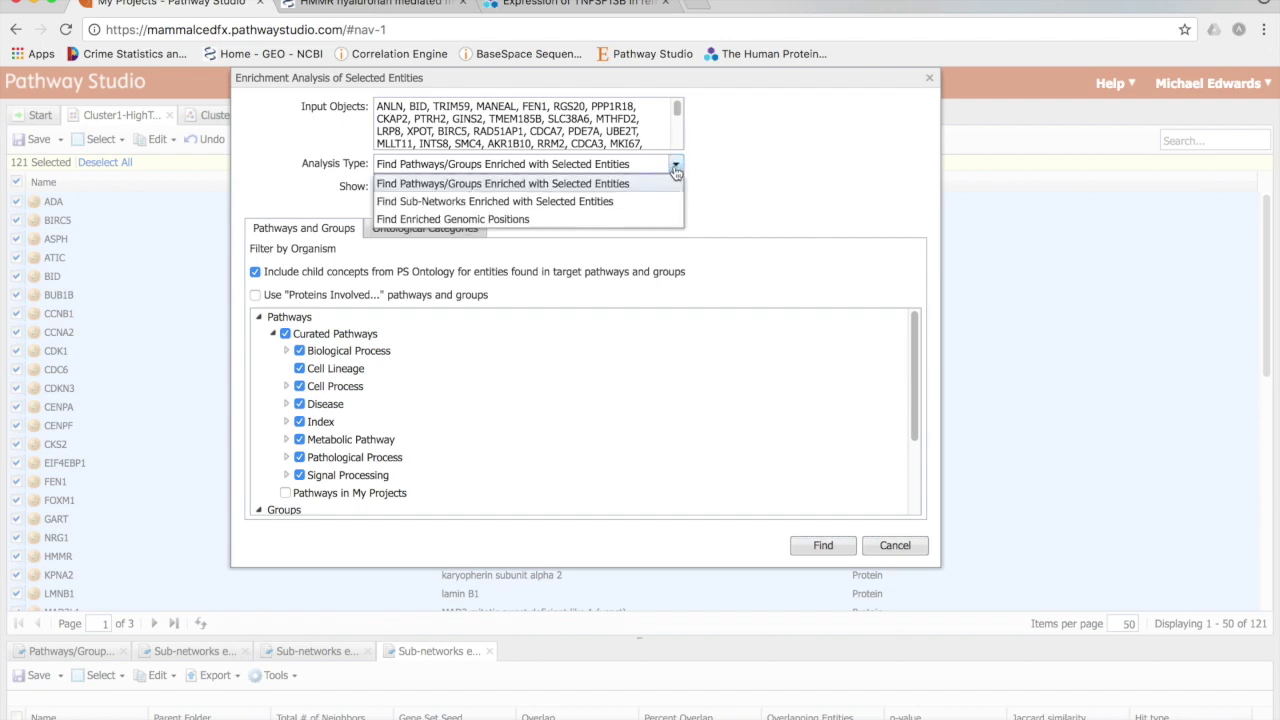
click(588, 200)
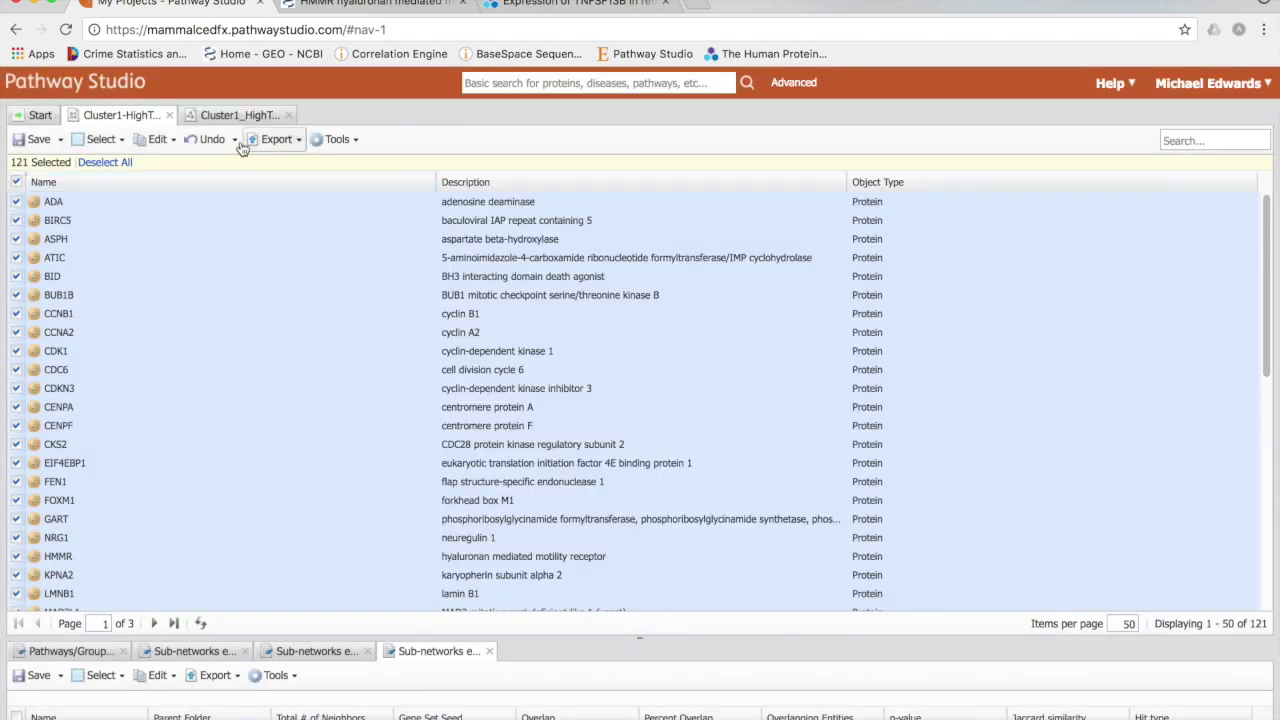
Step: Show the Pathways/Groups results and enlarge the table to browse the enriched pathways
click(89, 654)
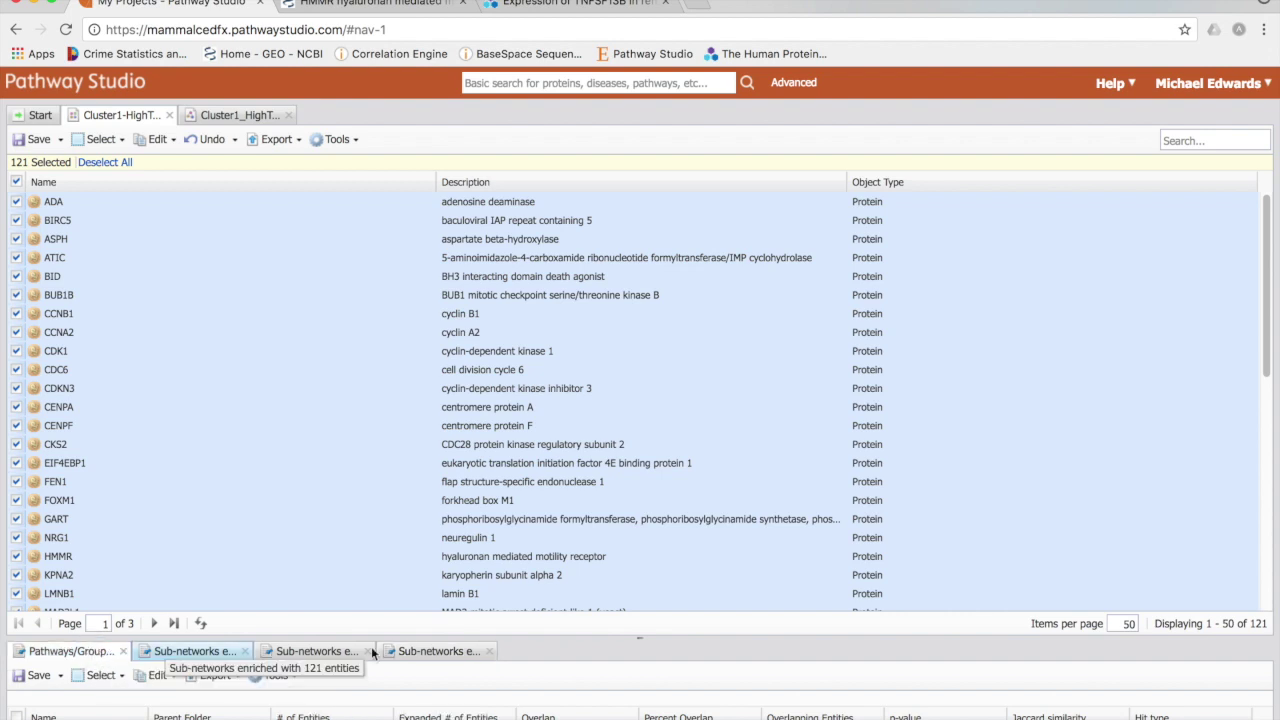
drag(659, 640, 701, 305)
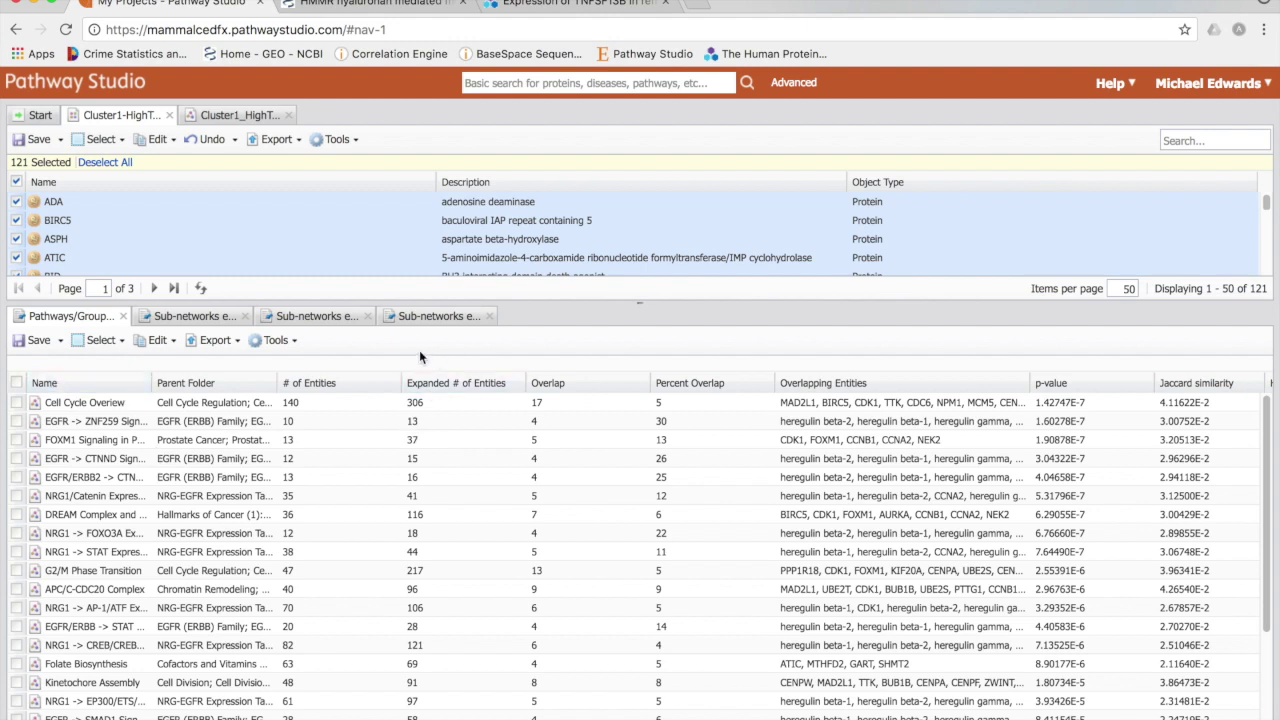
scroll(185, 595, down, 1)
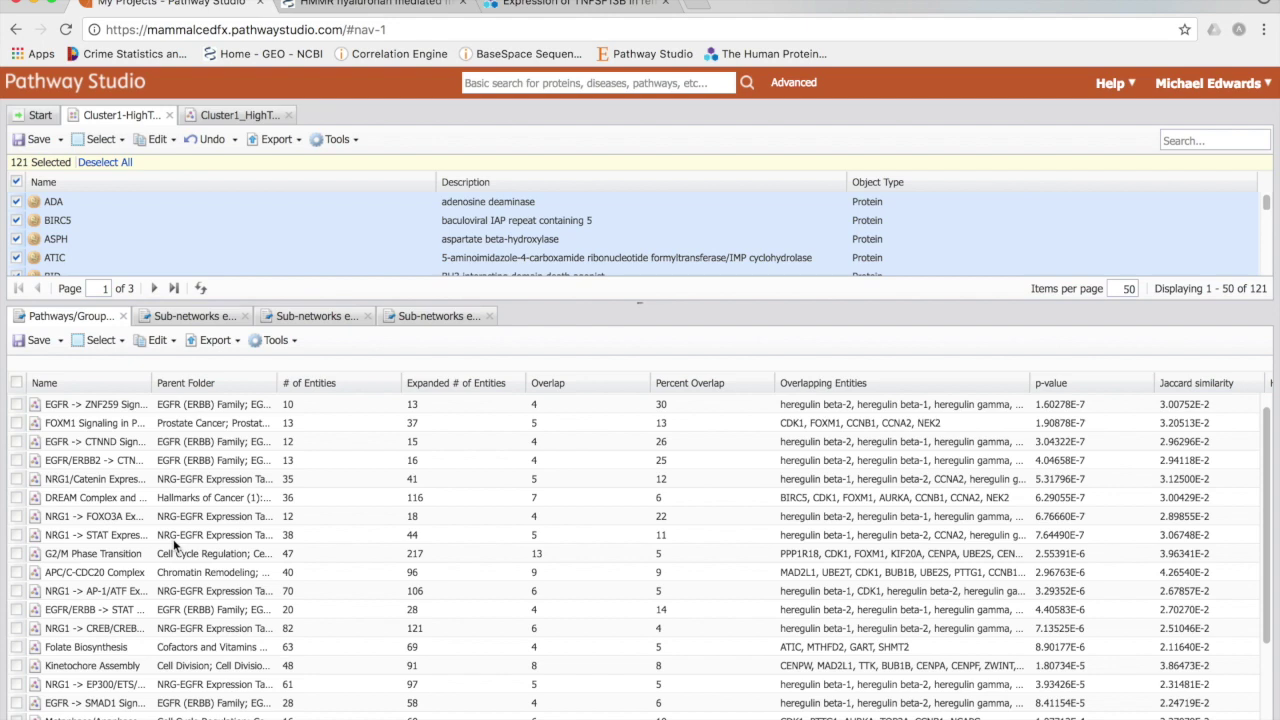
scroll(297, 443, up, 1)
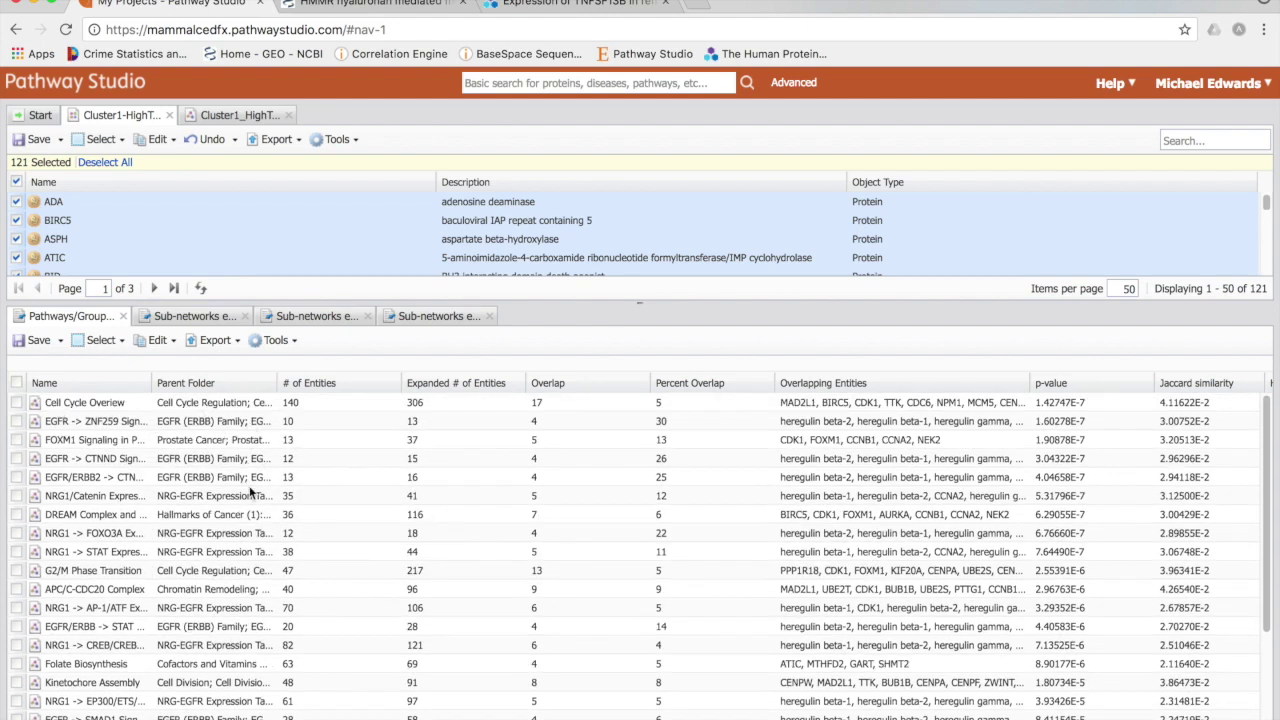
scroll(252, 491, down, 1)
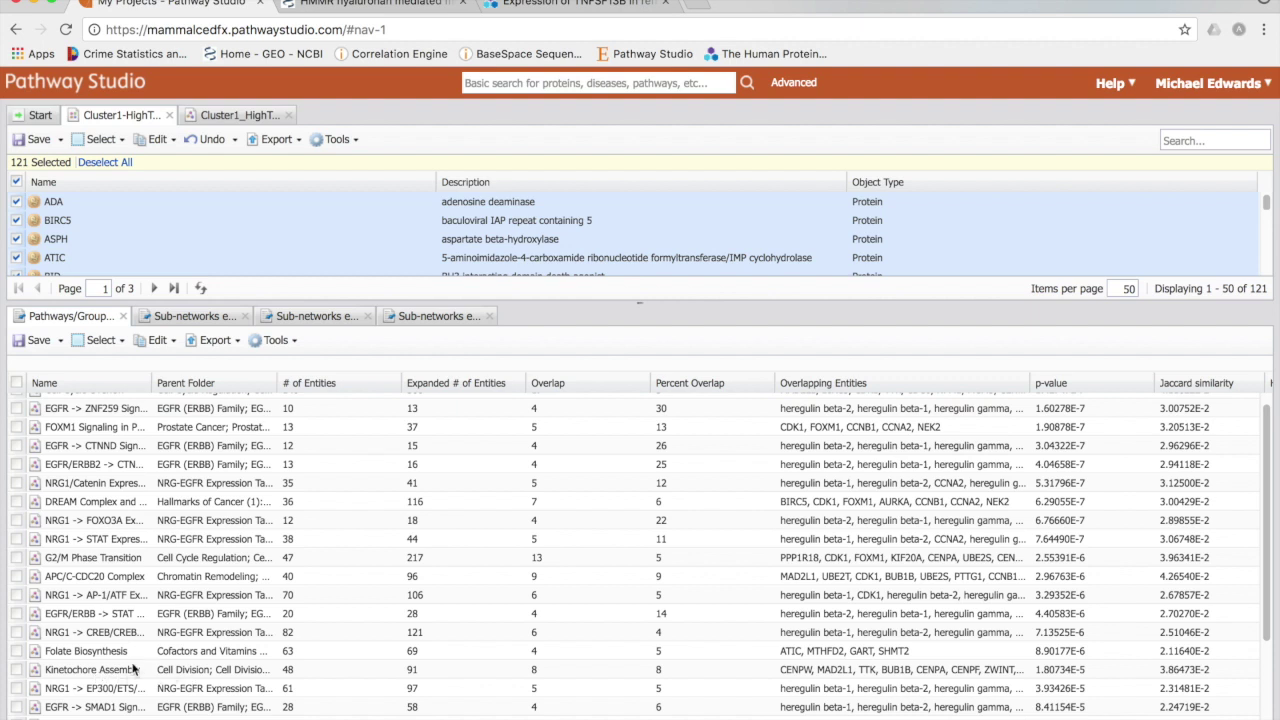
mouse_move(57, 662)
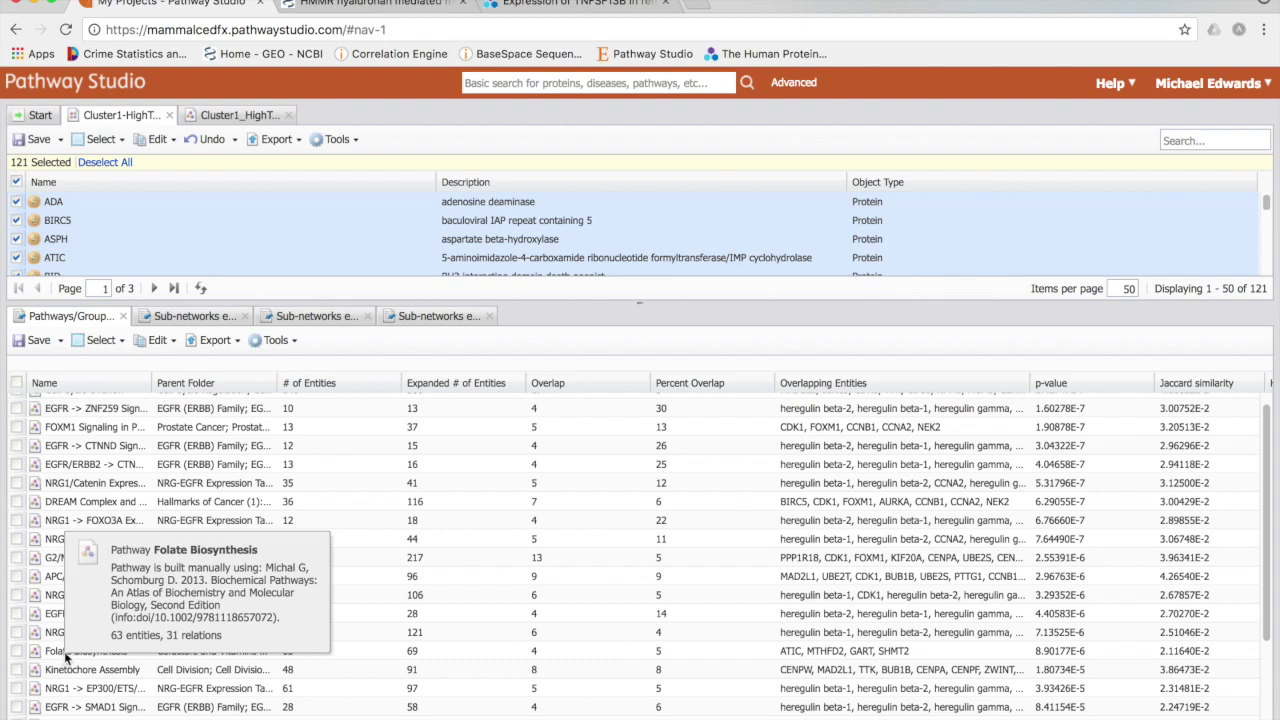
scroll(340, 616, down, 1)
scroll(340, 616, down, 1)
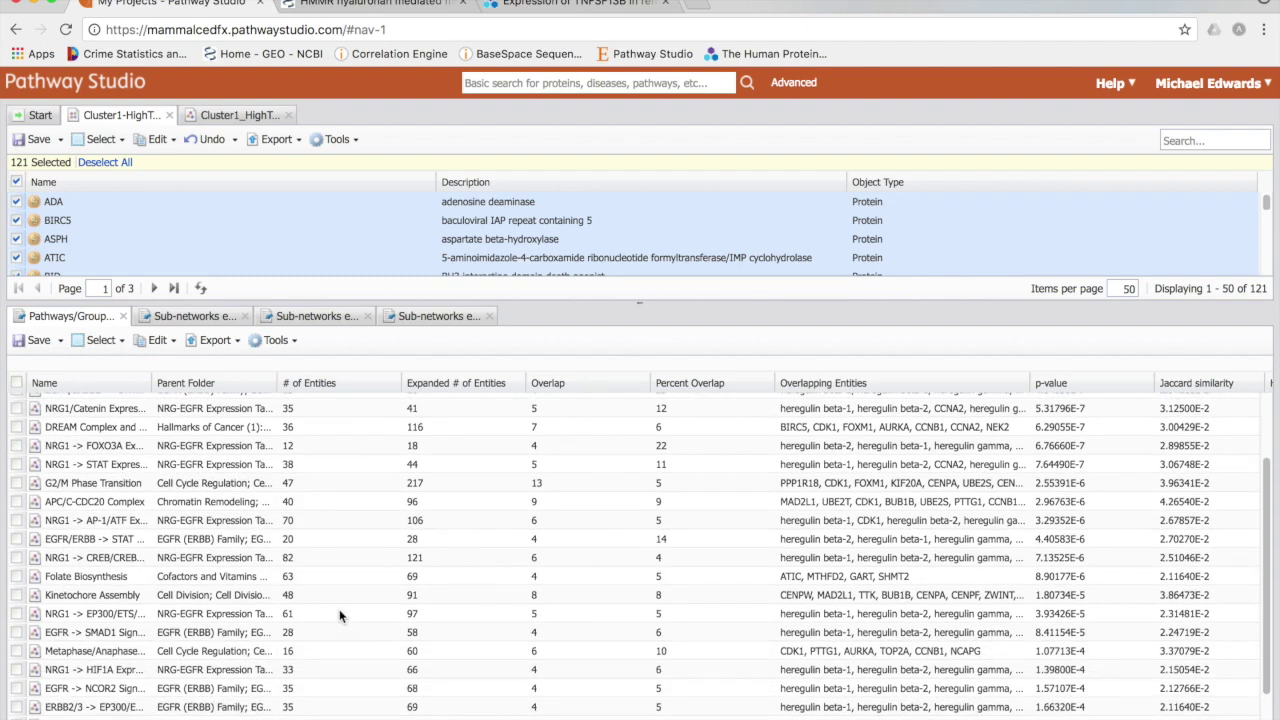
scroll(340, 616, up, 2)
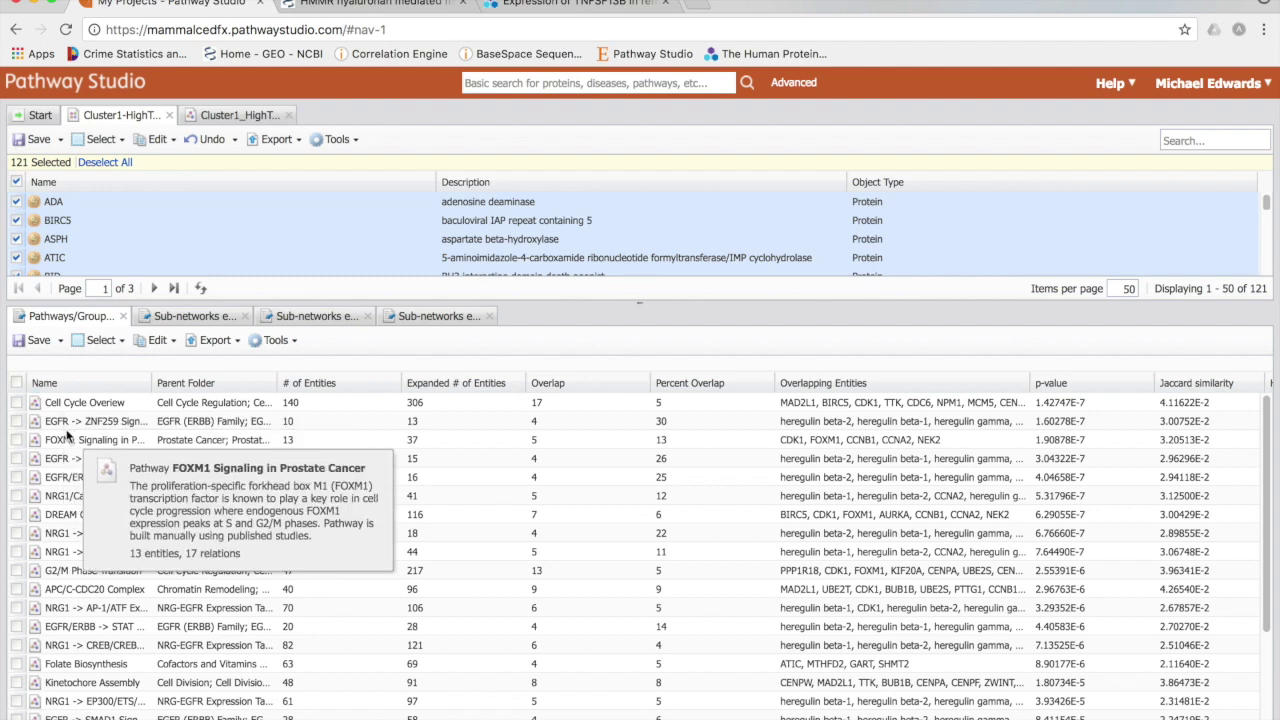
Step: Review pathway info cards, restore the gene list's space, and open Cell Cycle Overview
mouse_move(63, 424)
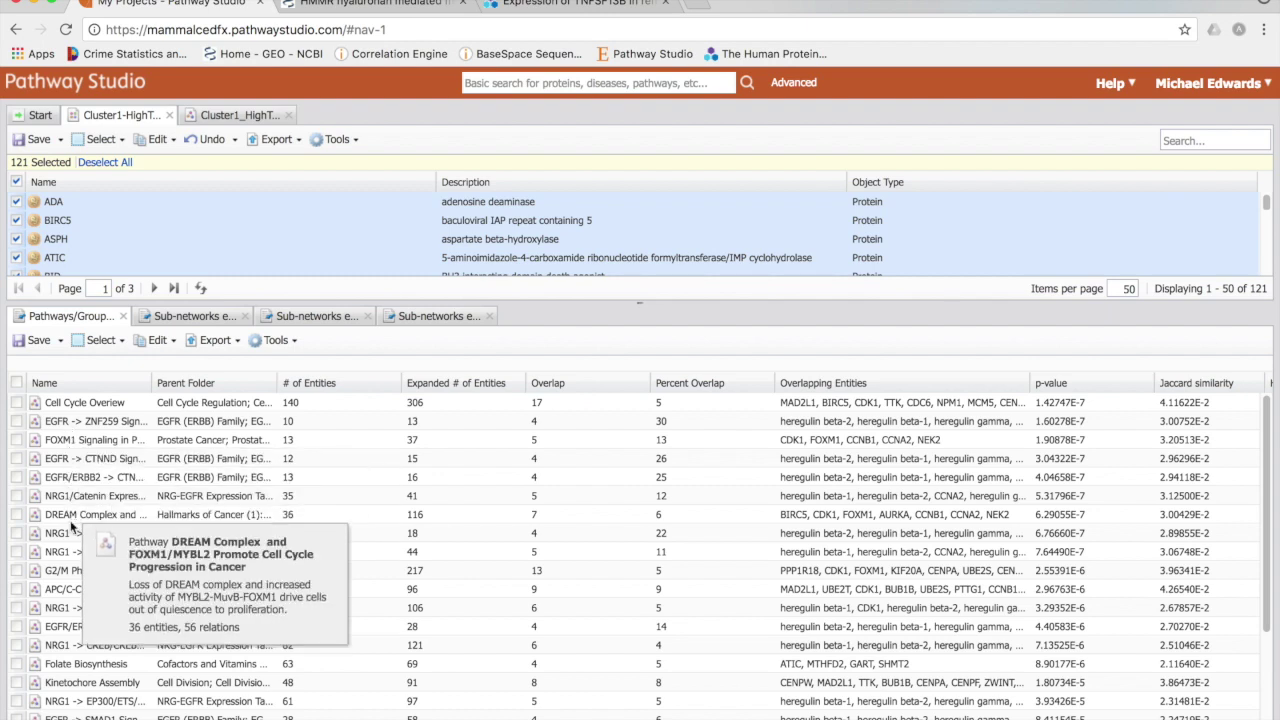
mouse_move(66, 536)
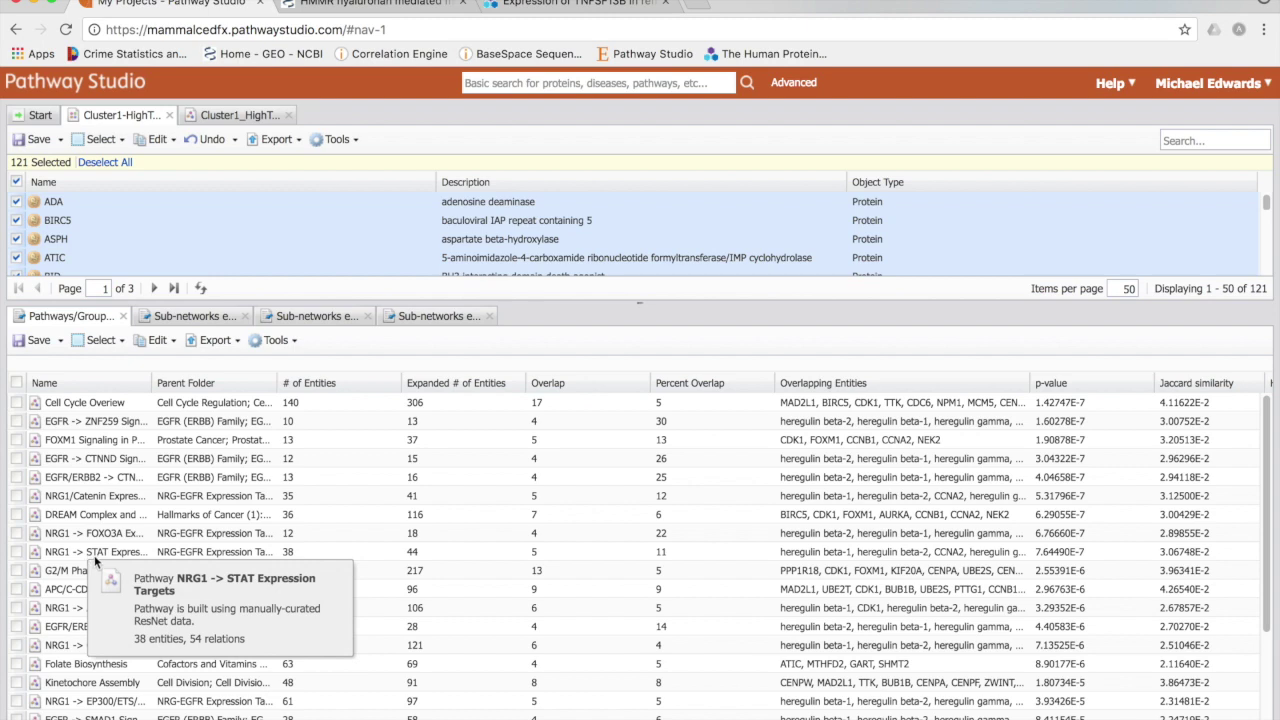
mouse_move(99, 577)
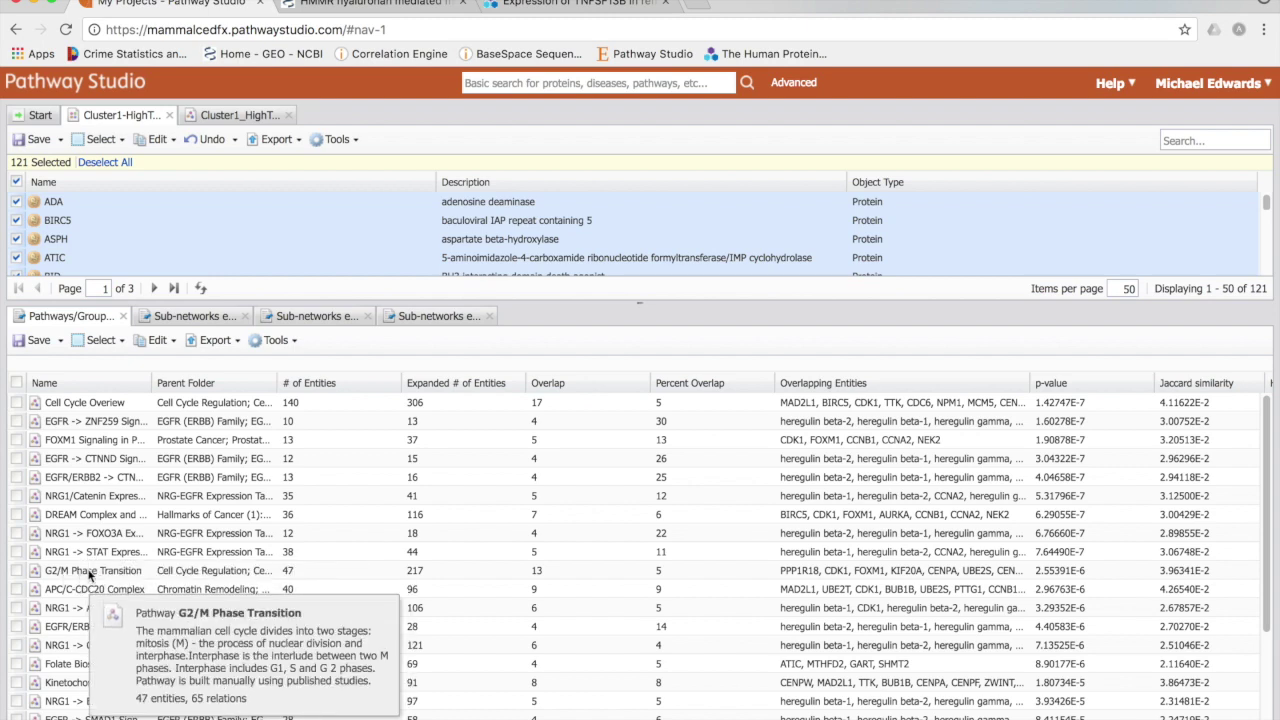
scroll(143, 568, down, 1)
scroll(145, 575, down, 3)
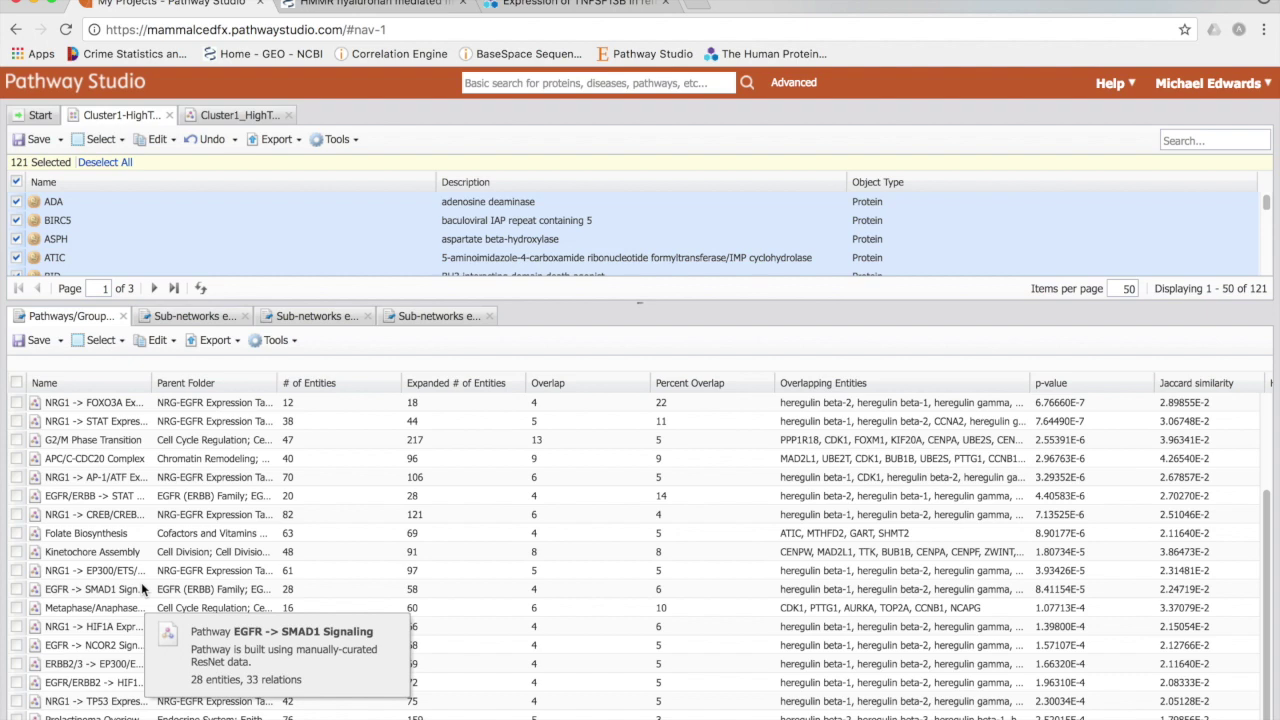
scroll(141, 582, up, 4)
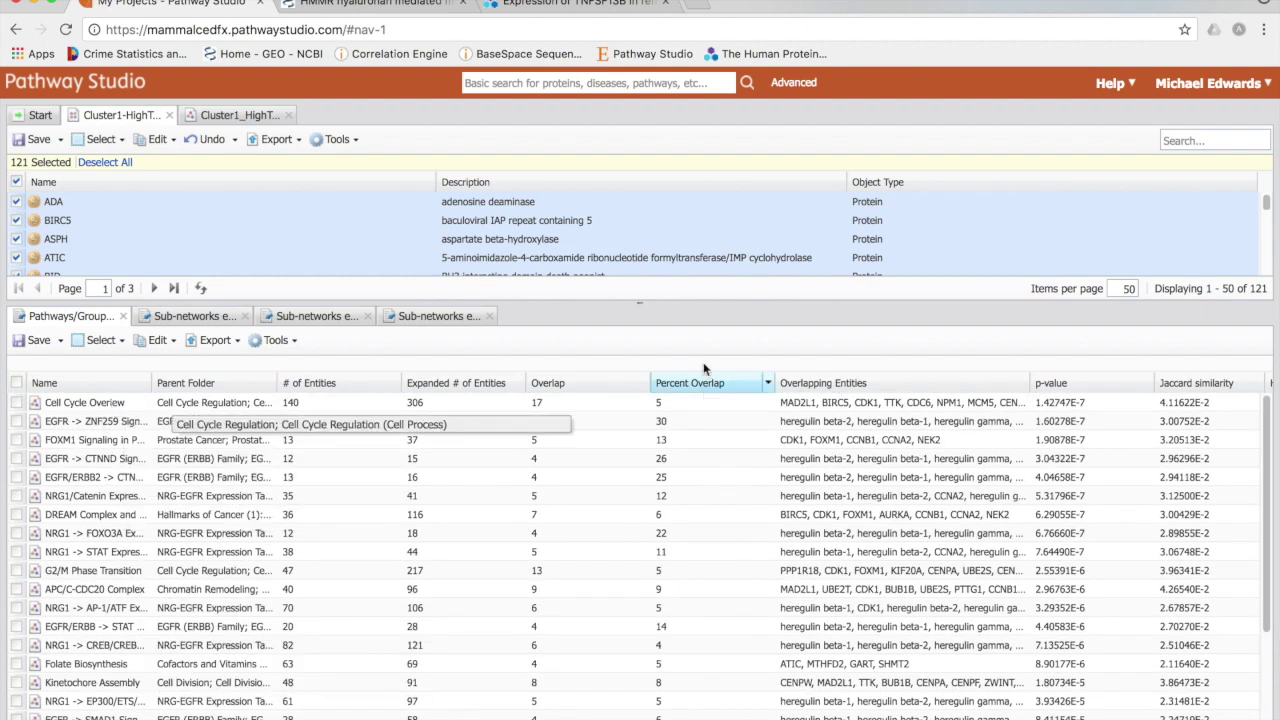
drag(666, 301, 694, 607)
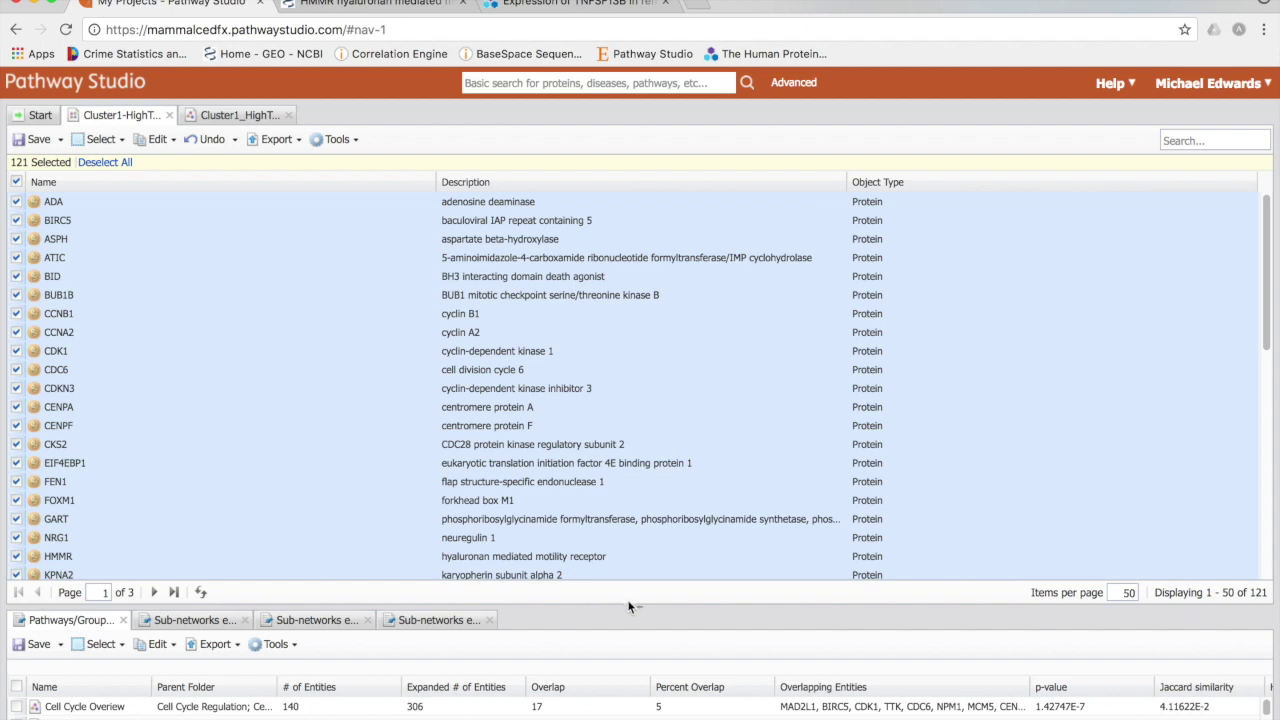
double_click(117, 708)
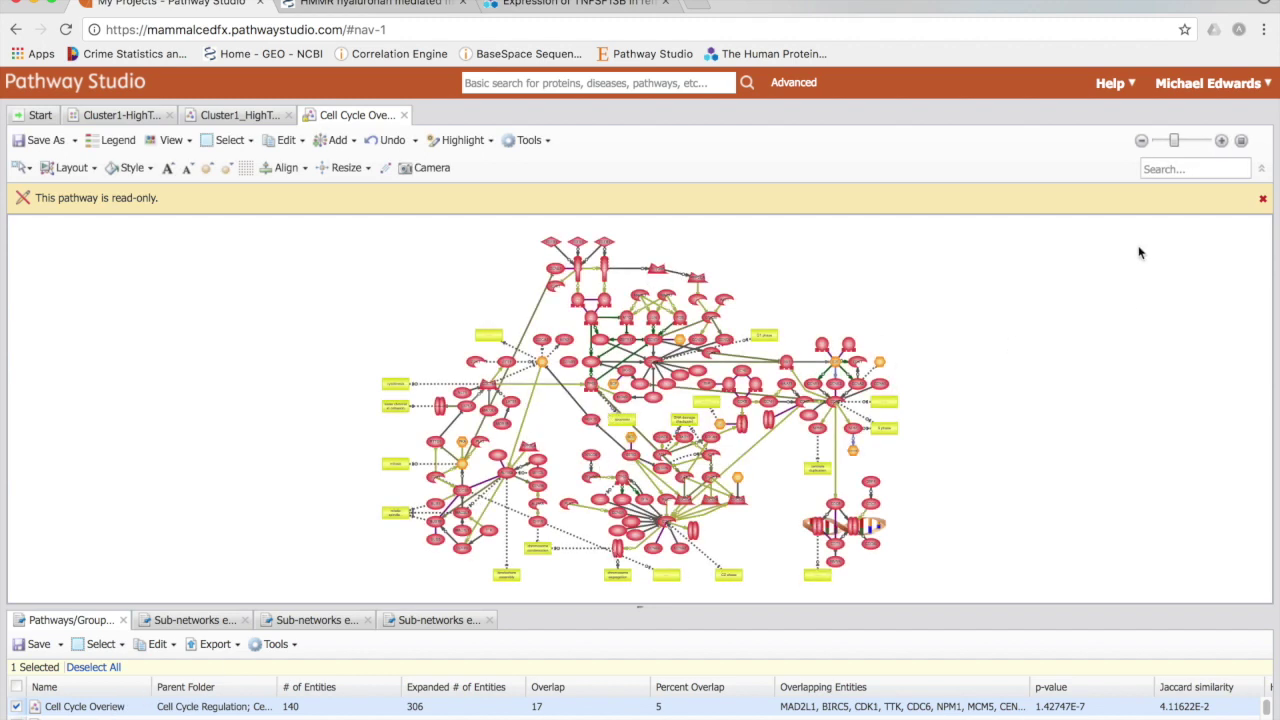
Step: Zoom the Cell Cycle Overview diagram in two levels, then select the EGFR -> ZNF259 row
click(1222, 141)
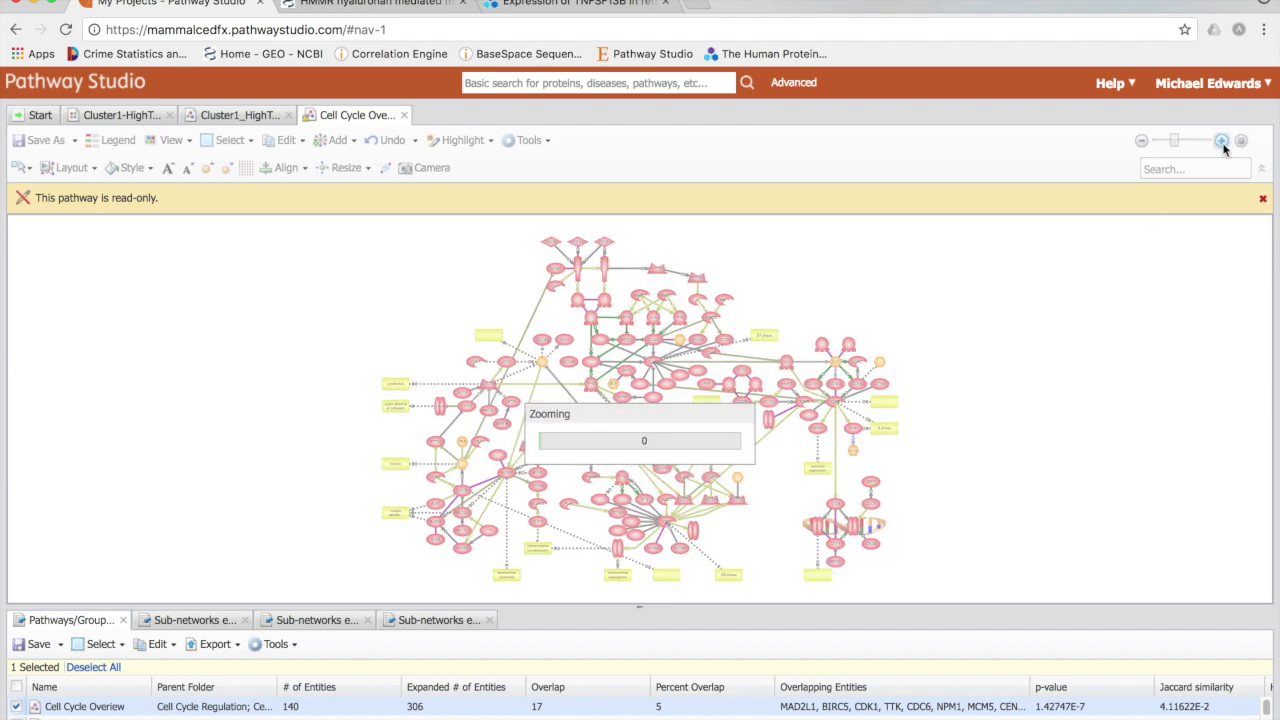
click(1222, 141)
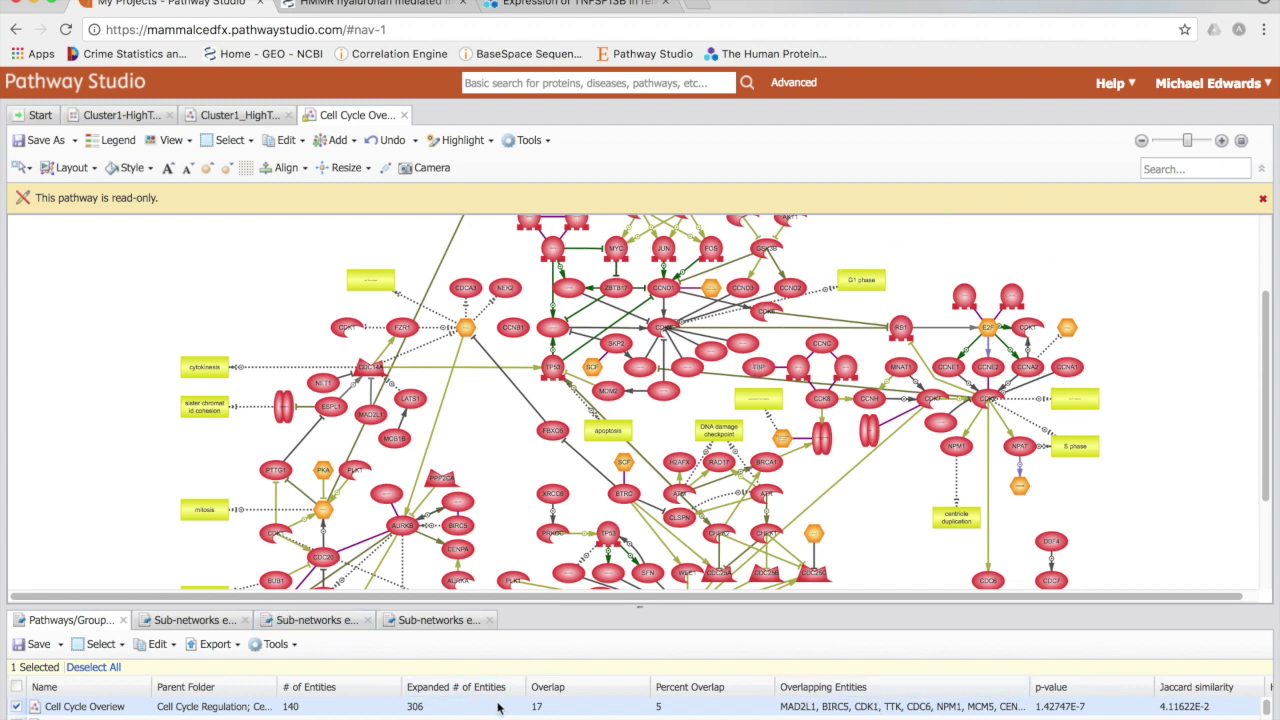
scroll(497, 707, down, 1)
scroll(88, 708, down, 1)
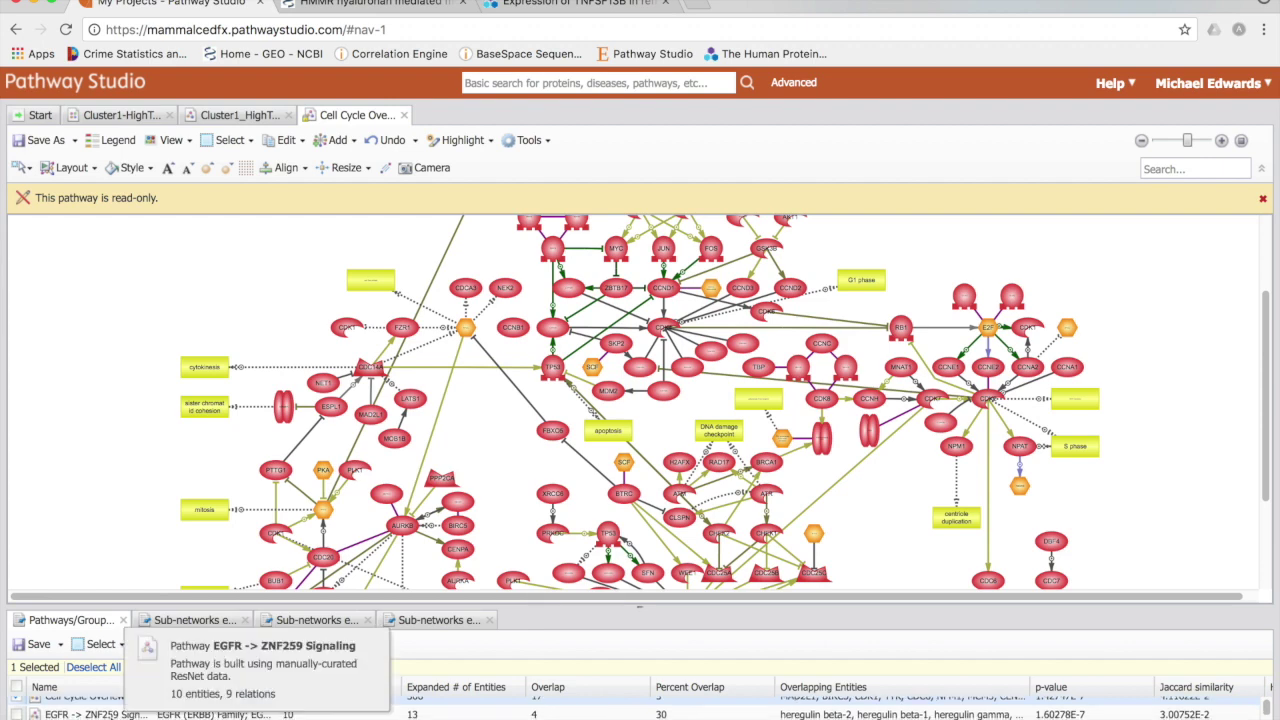
click(88, 709)
Step: Open the EGFR -> ZNF259 Signaling diagram and enlarge the results table to show more pathways
double_click(88, 709)
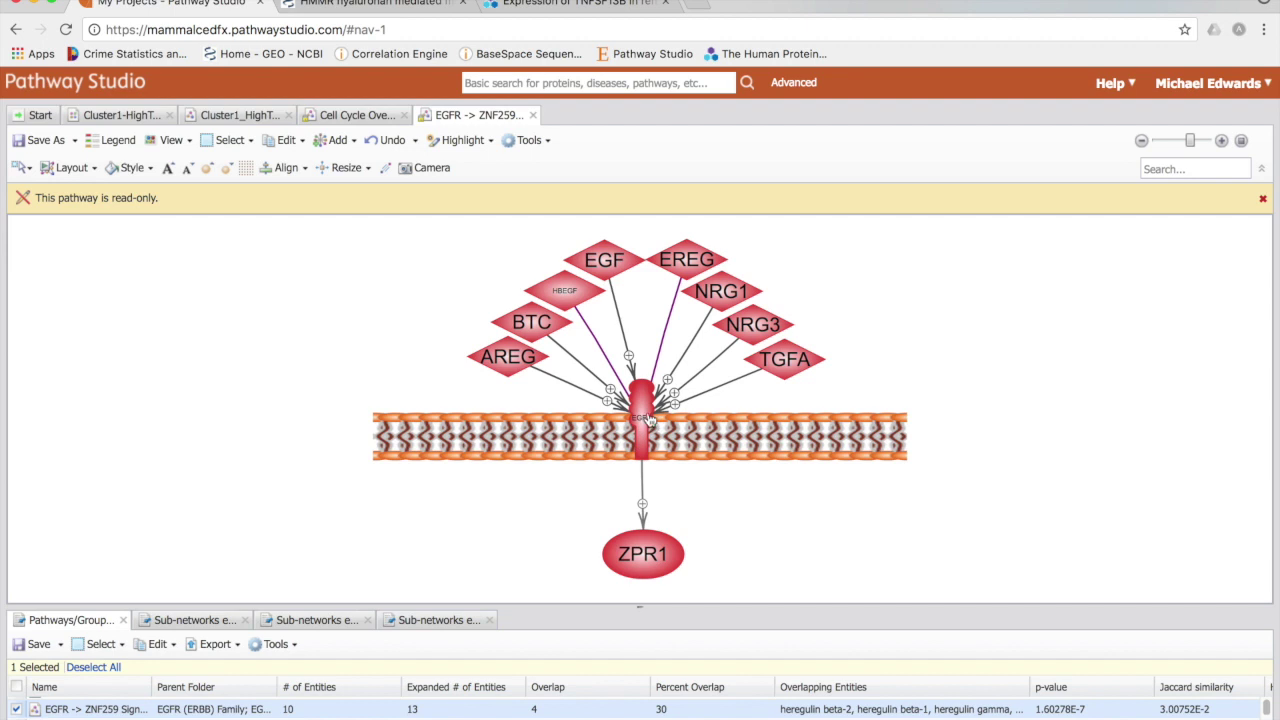
mouse_move(647, 415)
drag(857, 606, 863, 545)
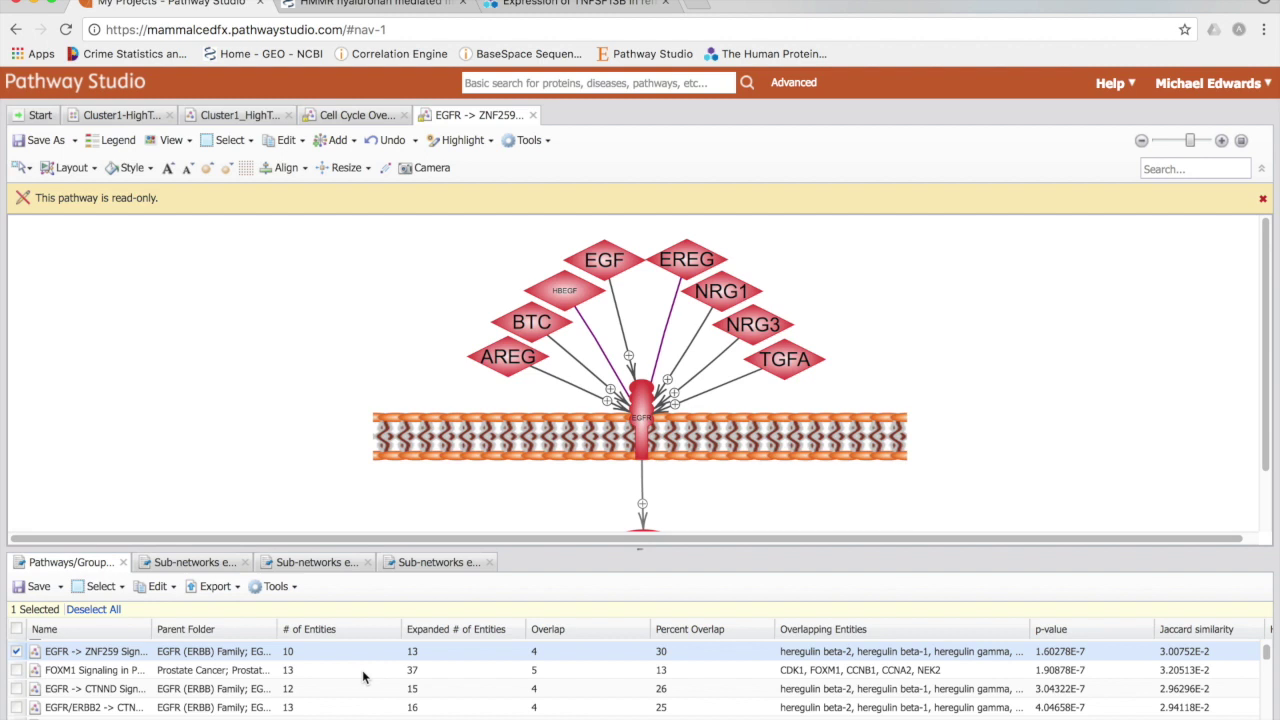
scroll(1124, 450, down, 1)
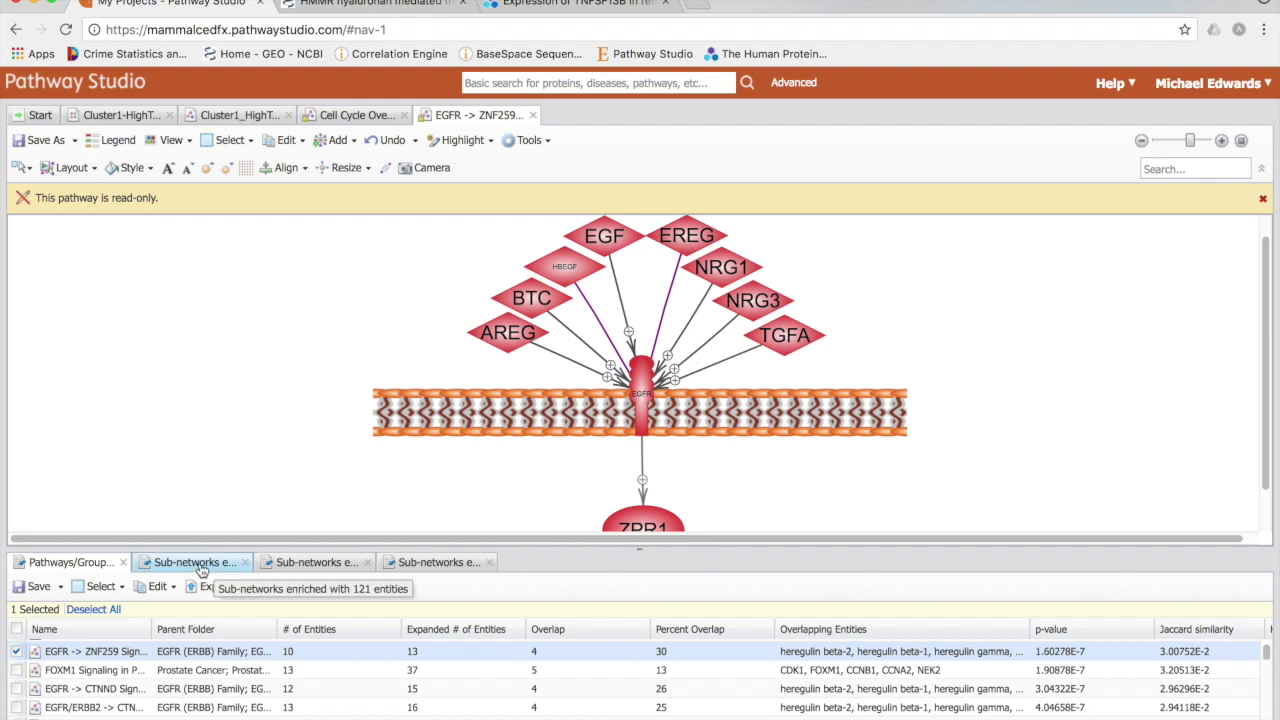
Step: In the Sub-networks results, widen the Name column and open Expression Targets of APC/C
click(200, 566)
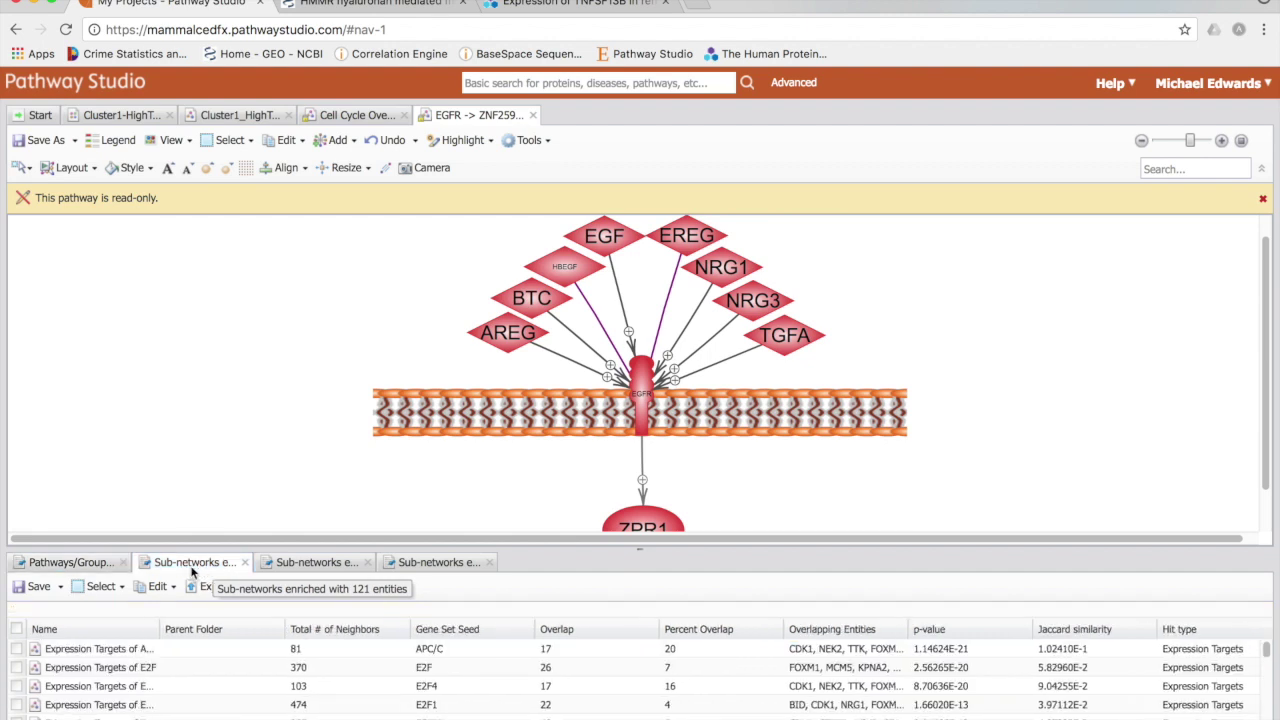
drag(150, 629, 242, 636)
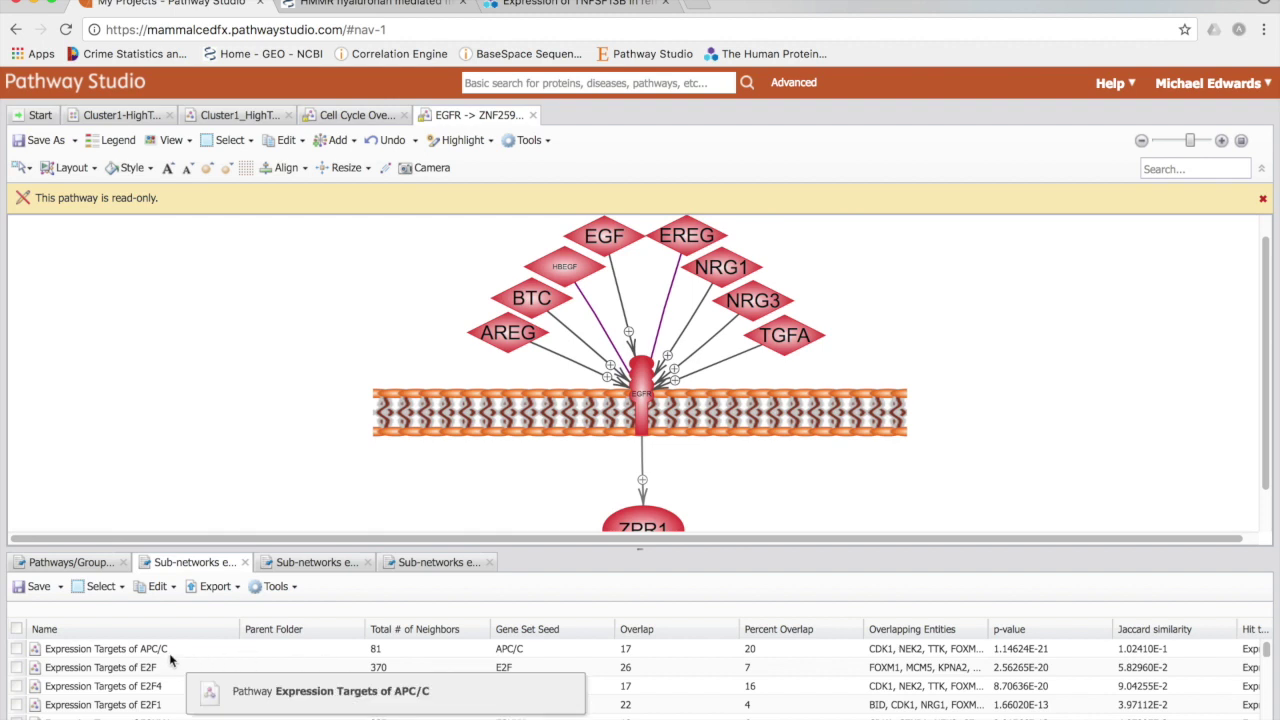
mouse_move(165, 672)
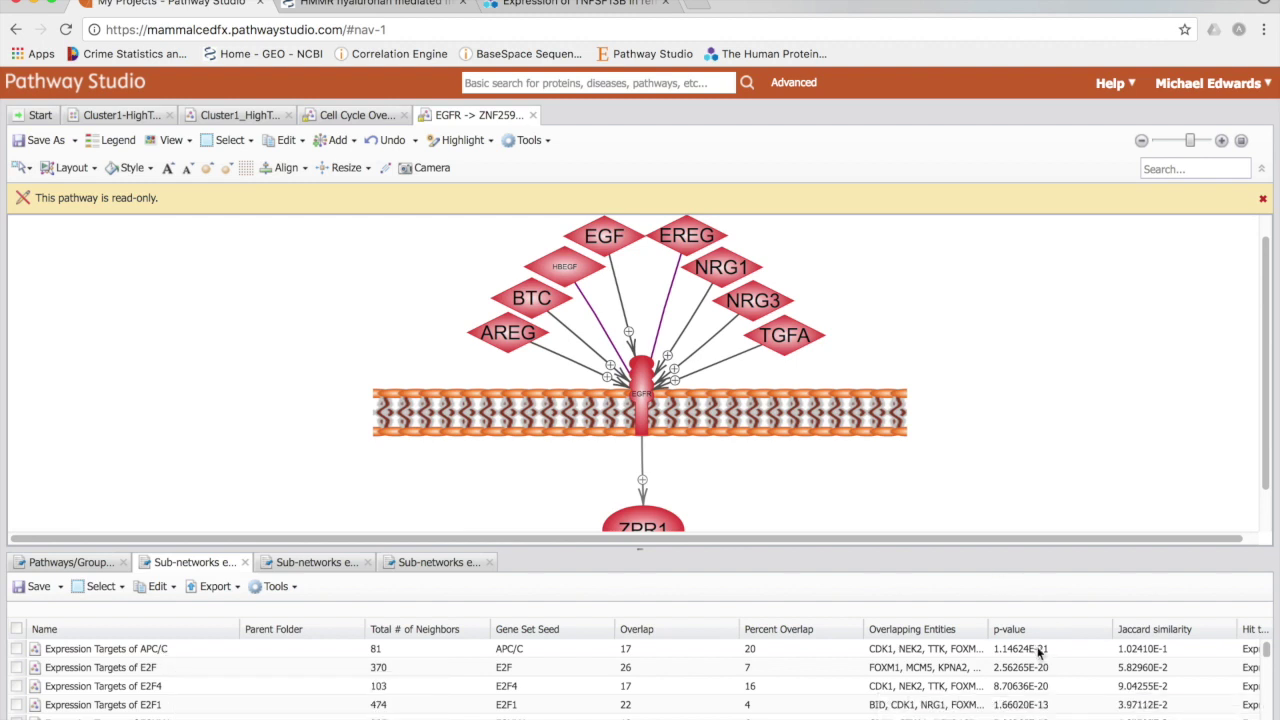
click(165, 648)
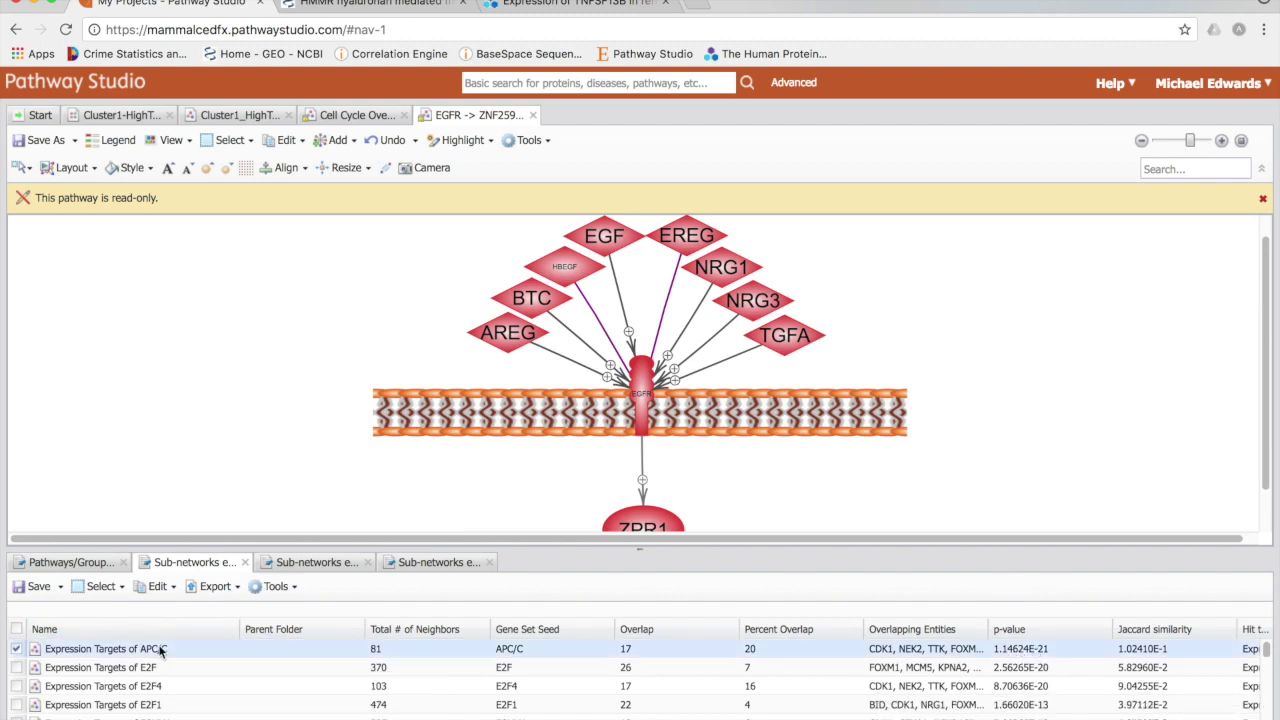
double_click(170, 648)
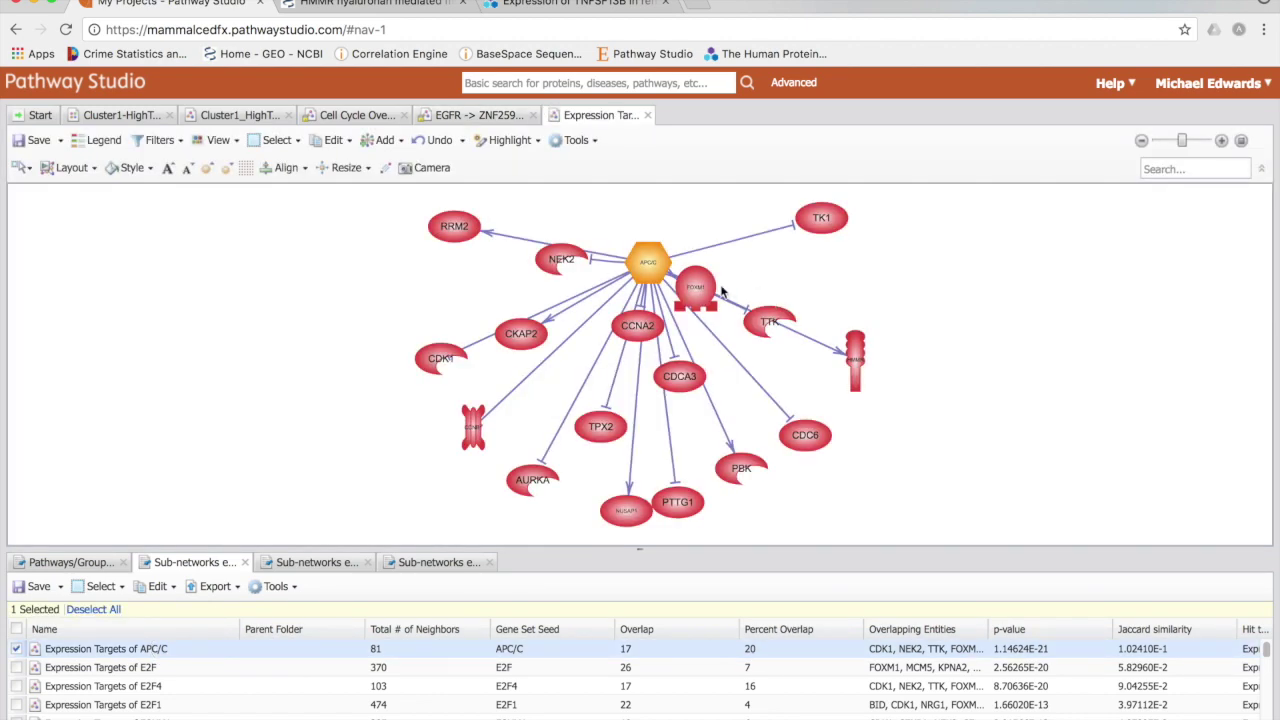
Step: Drag FOXM1 right and pull CCNA2 clear of the overlapping hub nodes
drag(701, 287, 791, 268)
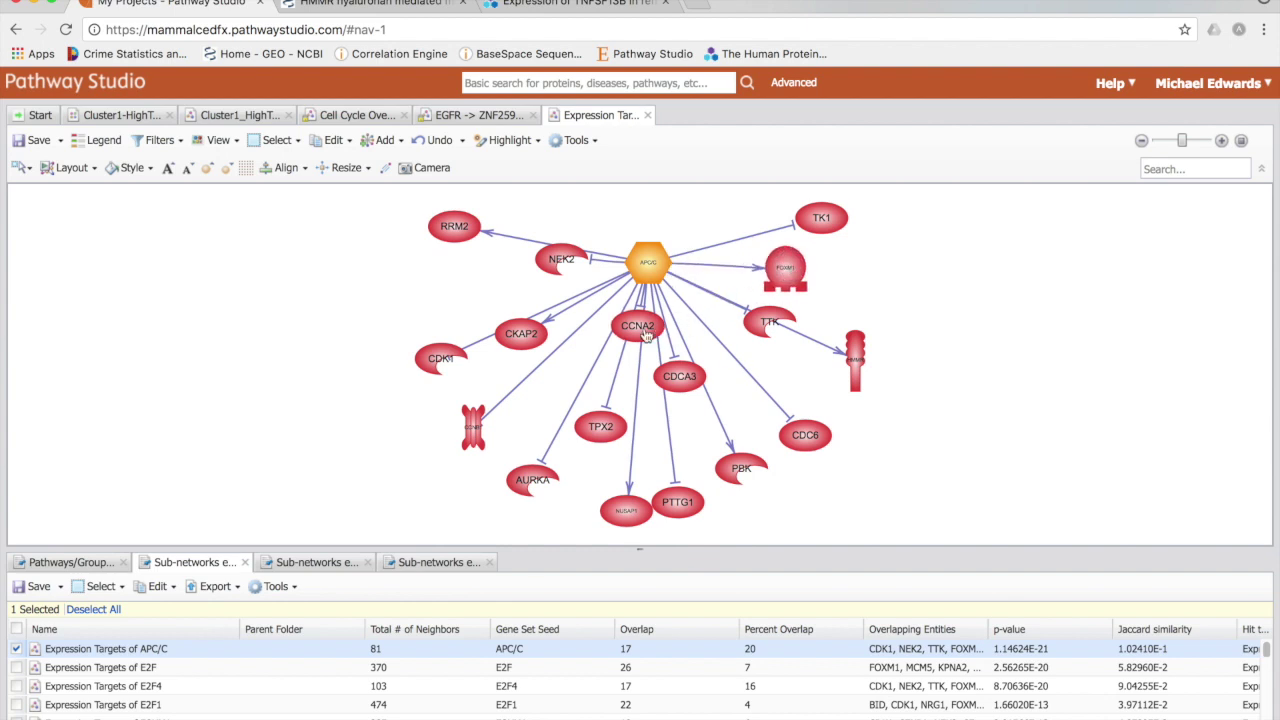
drag(640, 324, 801, 384)
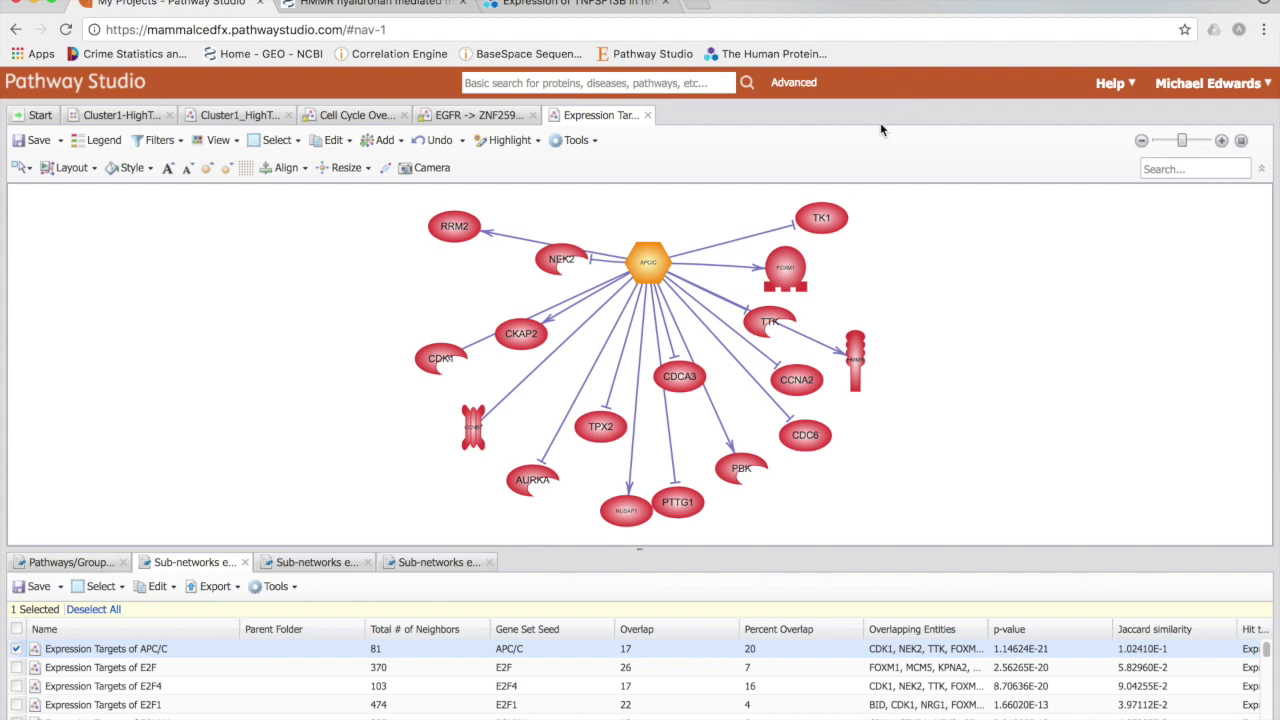
mouse_move(648, 267)
Step: Uncheck the APC/C row and open the Expression Targets of AURKA sub-network
click(16, 648)
scroll(198, 686, down, 1)
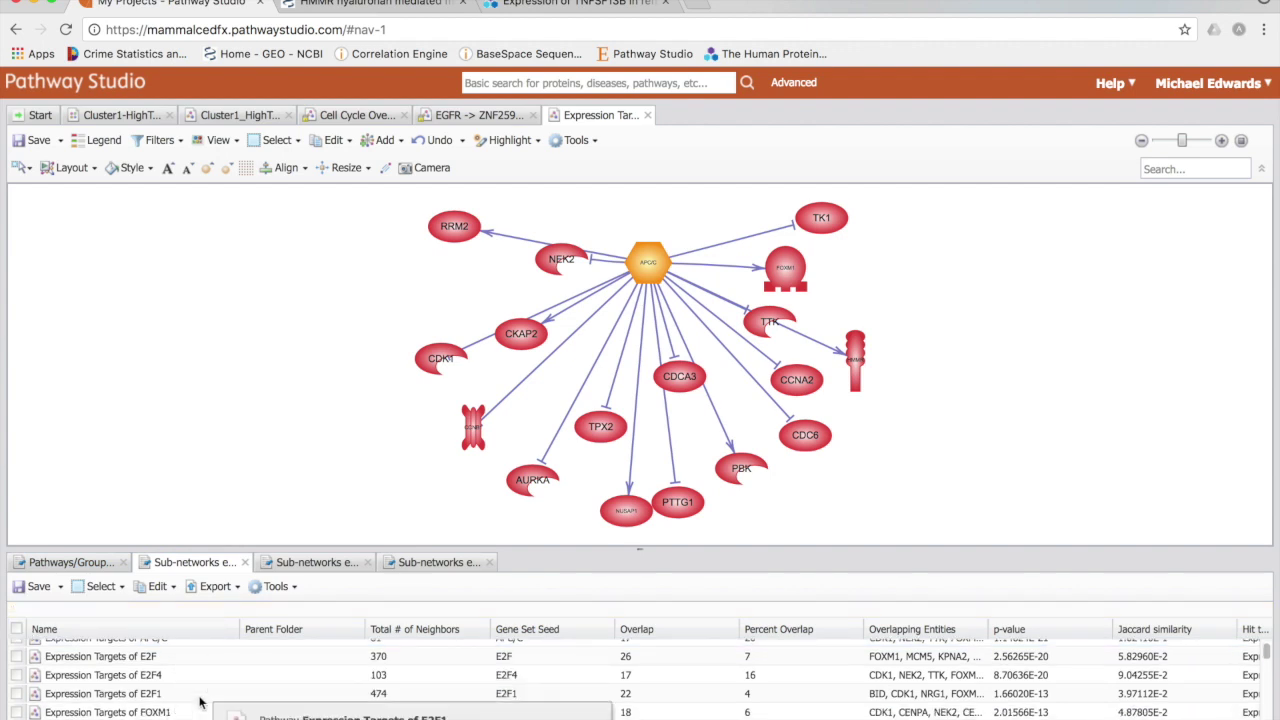
scroll(165, 708, down, 2)
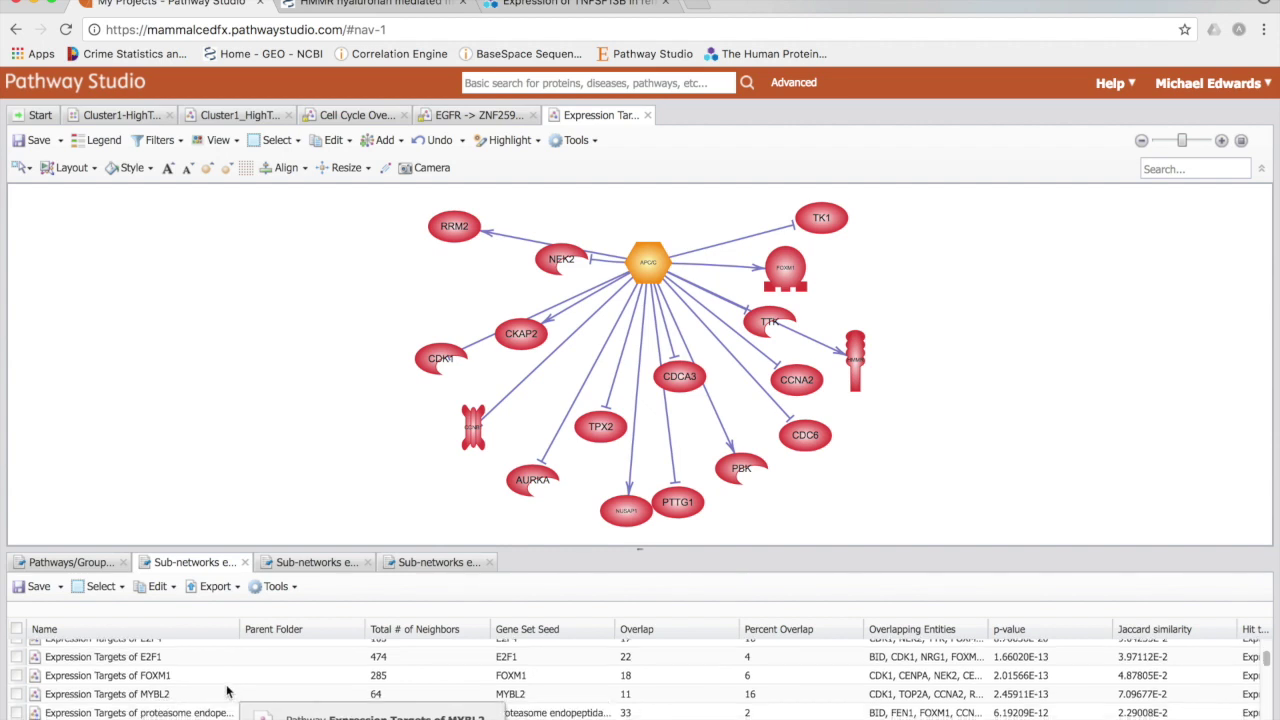
scroll(229, 689, down, 4)
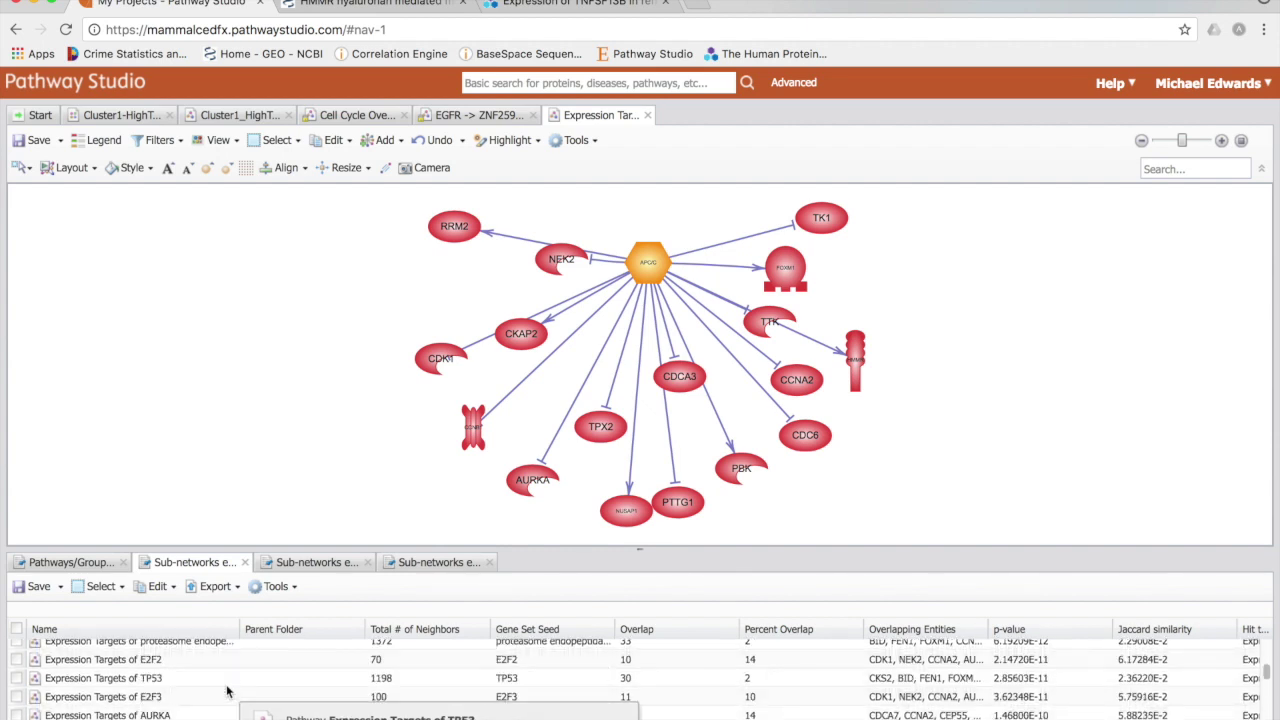
double_click(160, 716)
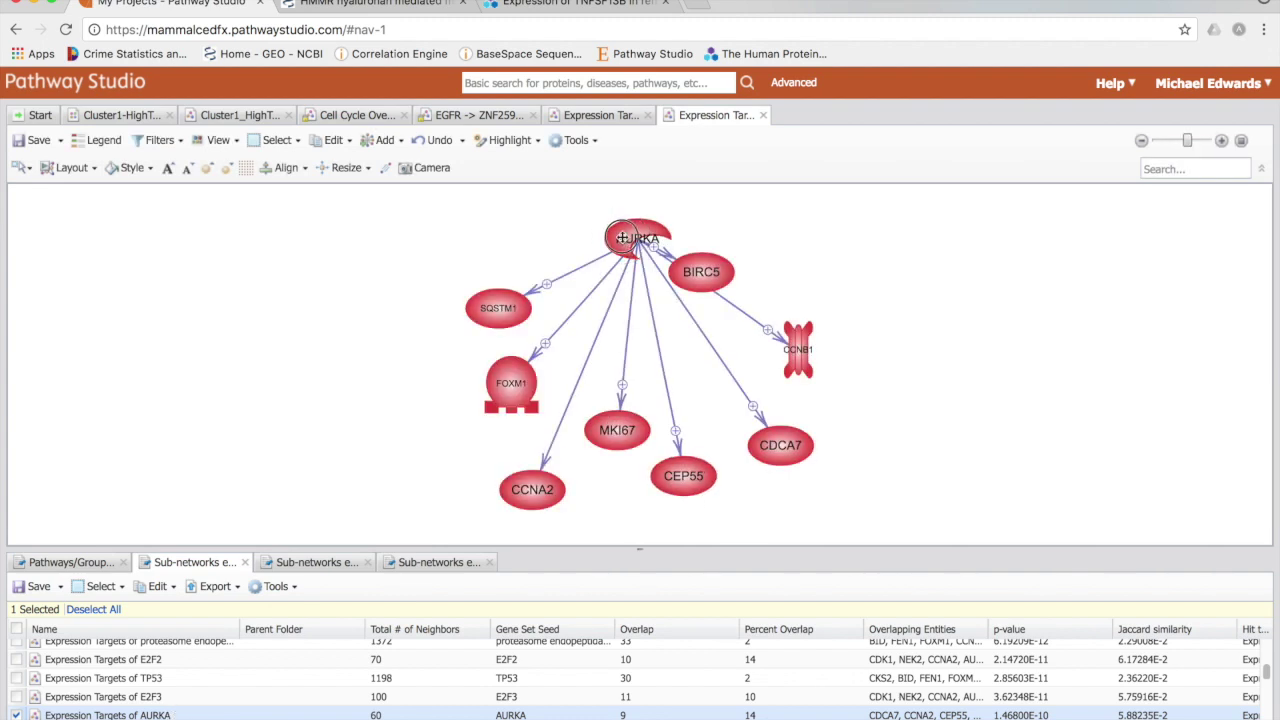
Step: Spread the AURKA network by moving the AURKA hub up-left and BIRC5 to the right
drag(622, 237, 590, 214)
drag(701, 271, 792, 260)
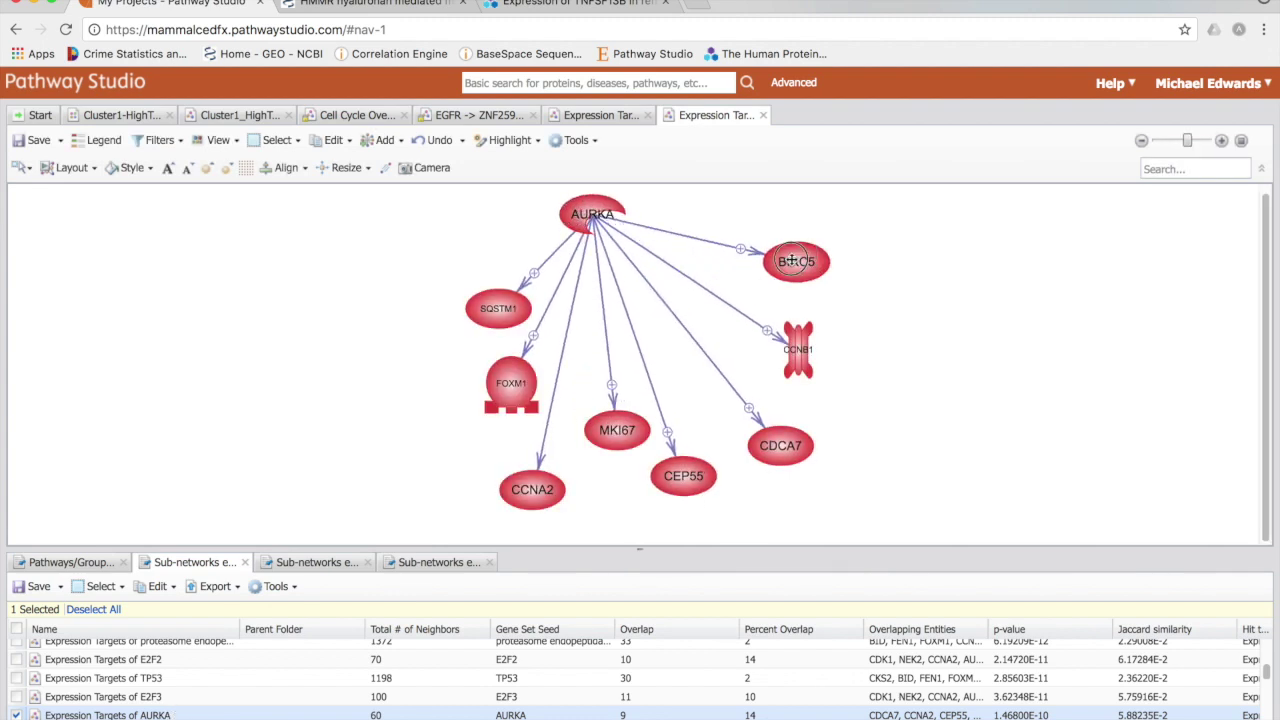
mouse_move(593, 225)
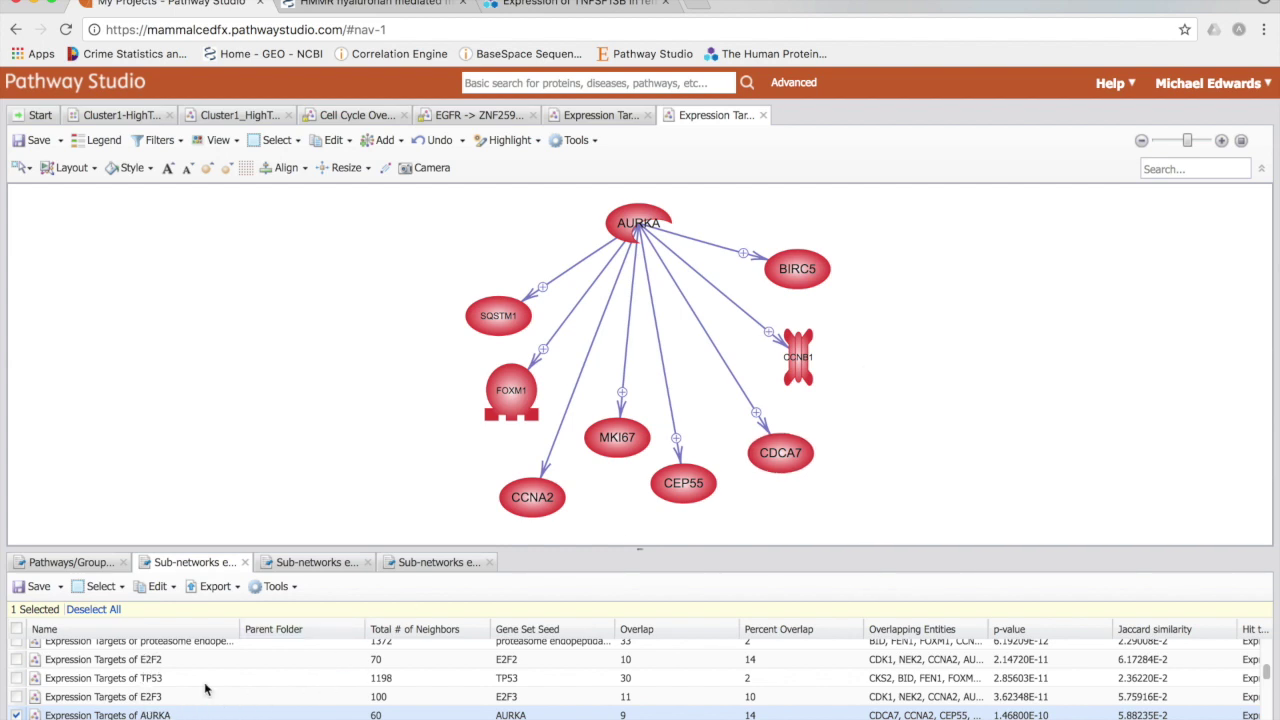
Step: Show the chemical sub-network enrichment results in the third Sub-networks tab
scroll(205, 687, up, 2)
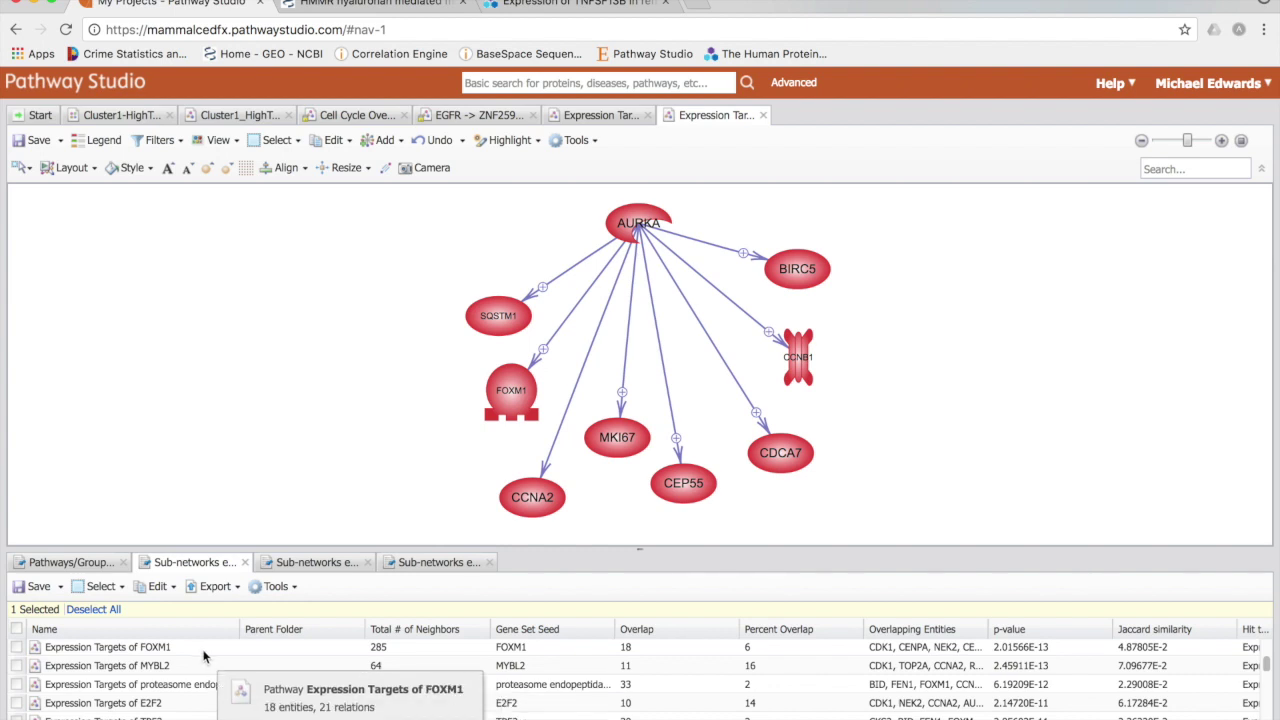
scroll(203, 683, up, 2)
scroll(197, 677, up, 1)
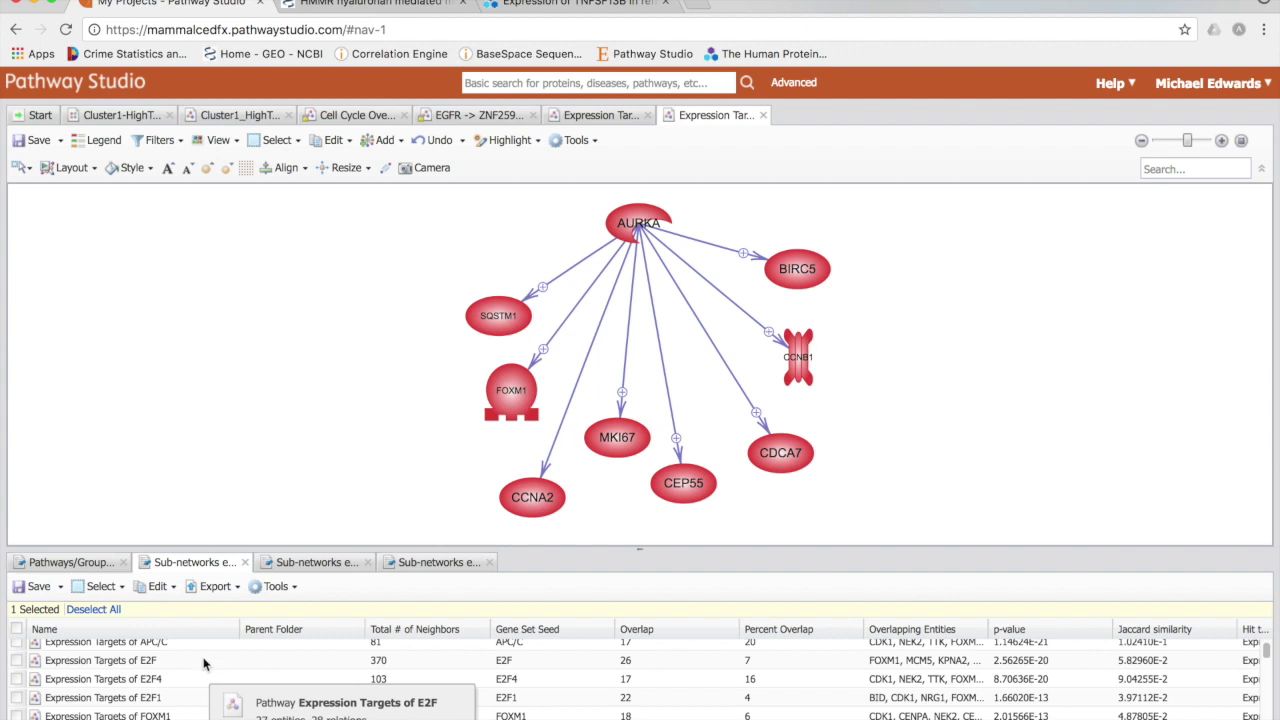
click(320, 562)
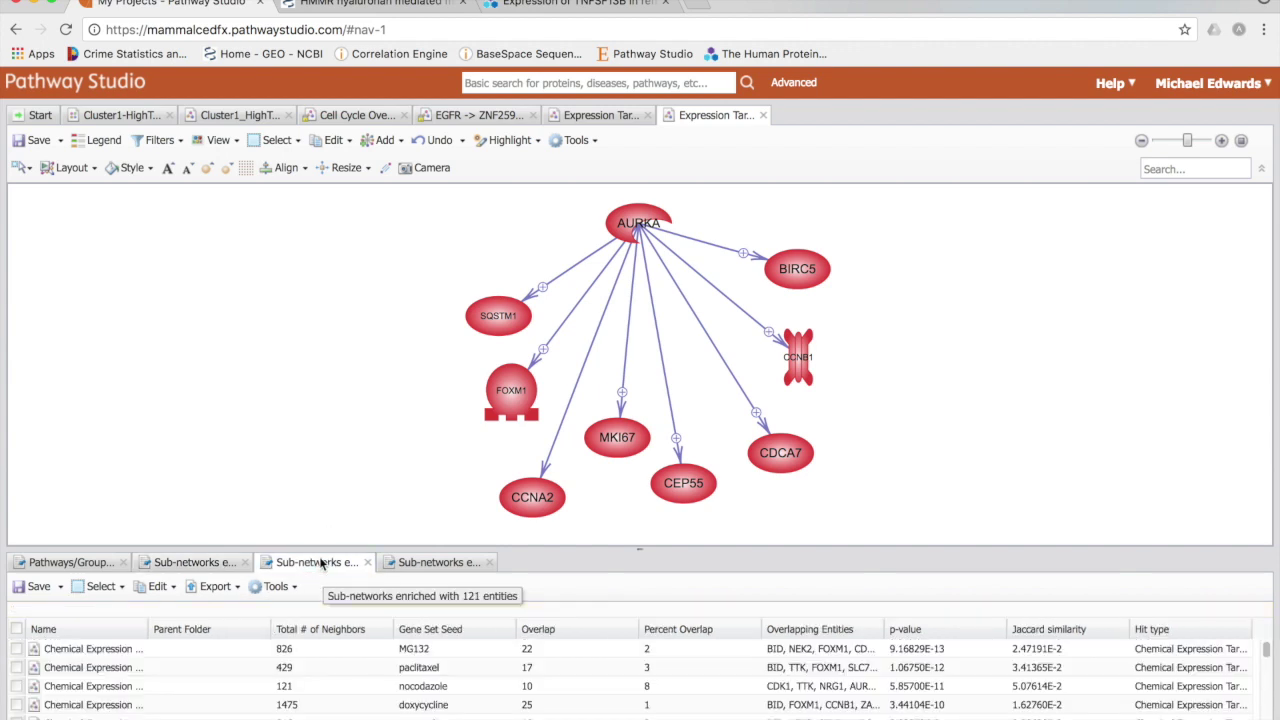
Step: Widen the Name column, open the MG132 expression-target network and move its hub to the top
drag(152, 623, 262, 624)
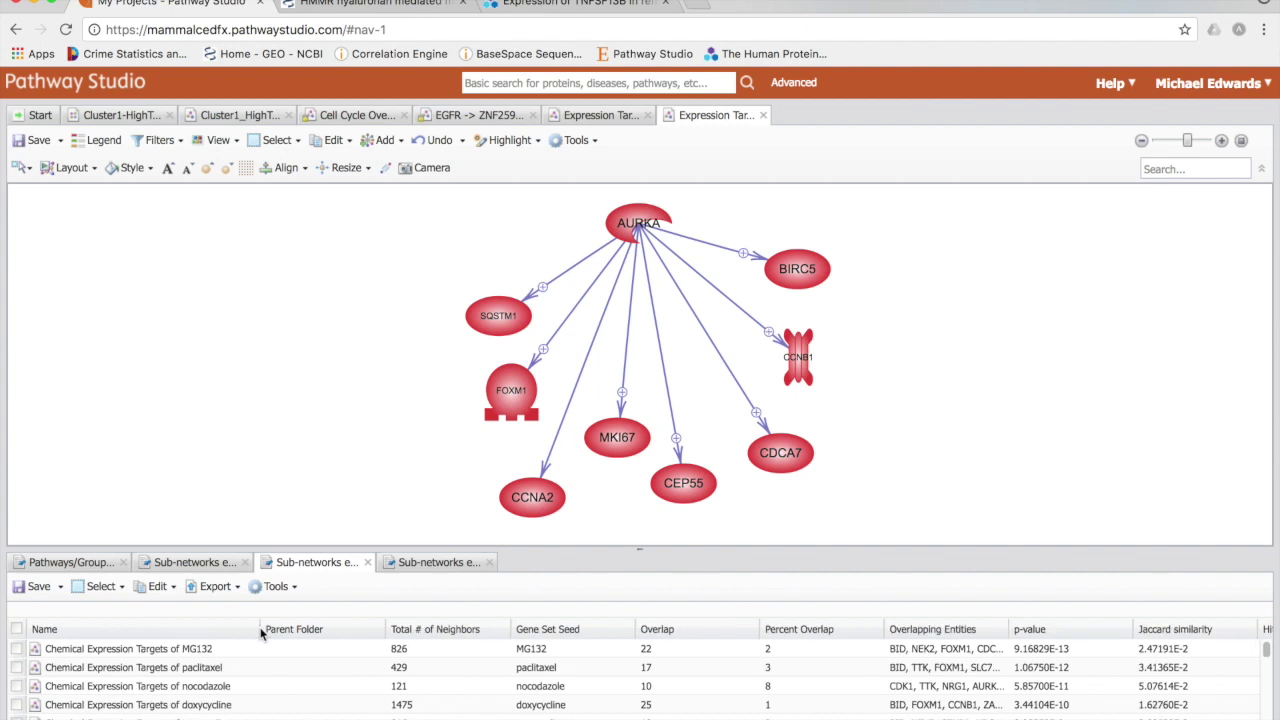
double_click(213, 649)
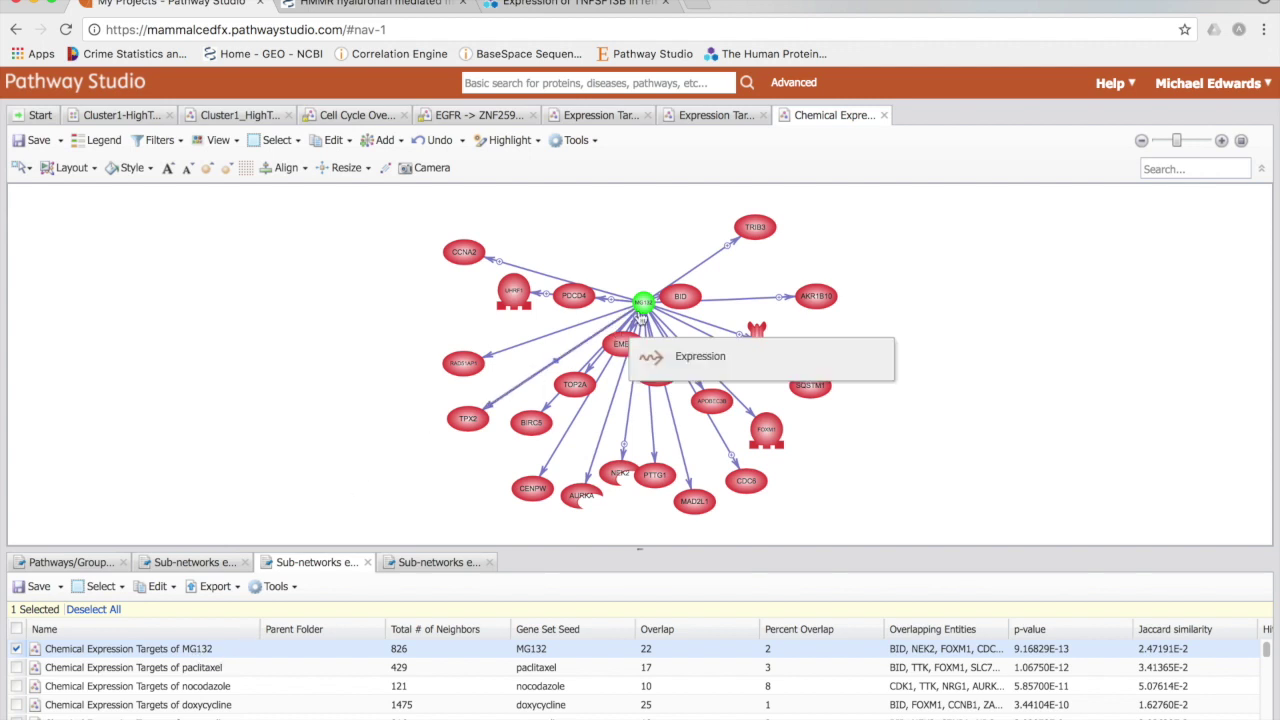
mouse_move(645, 307)
drag(645, 307, 625, 218)
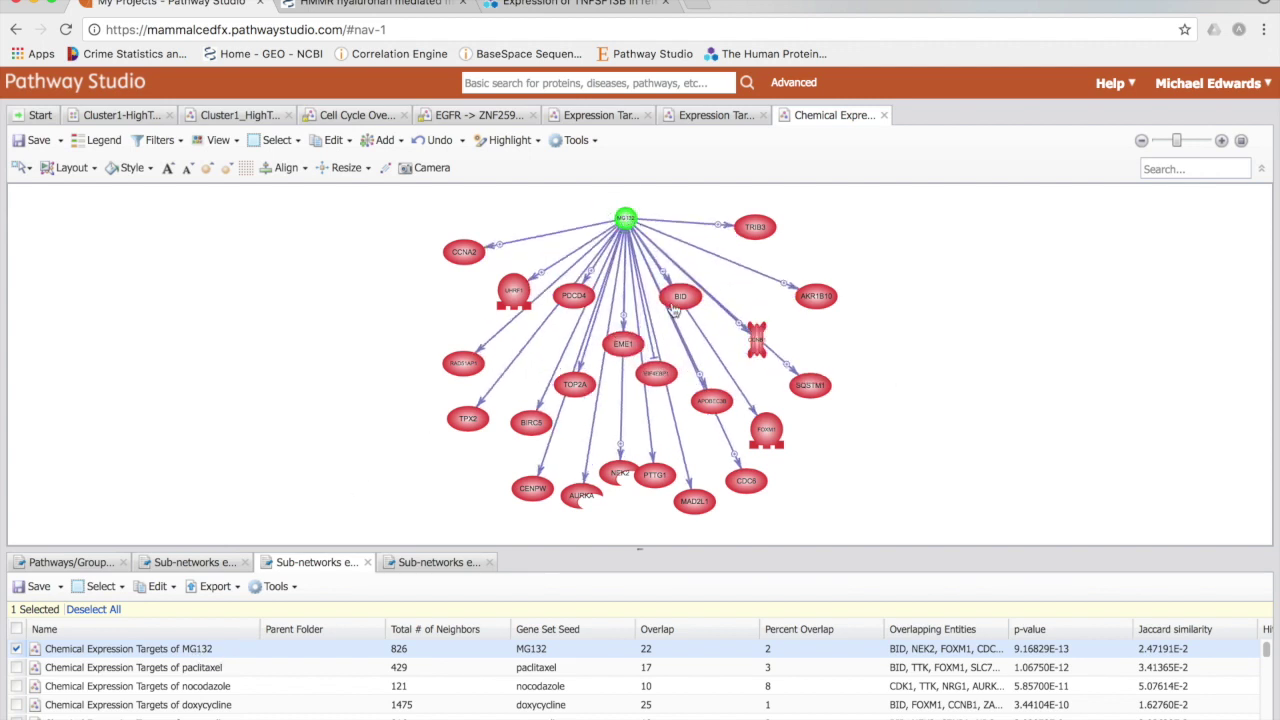
Step: Spread BID, UHRF1, PDCD4 and EIF4EBP1 apart, then list the Disease Biomarkers results
drag(680, 298, 830, 253)
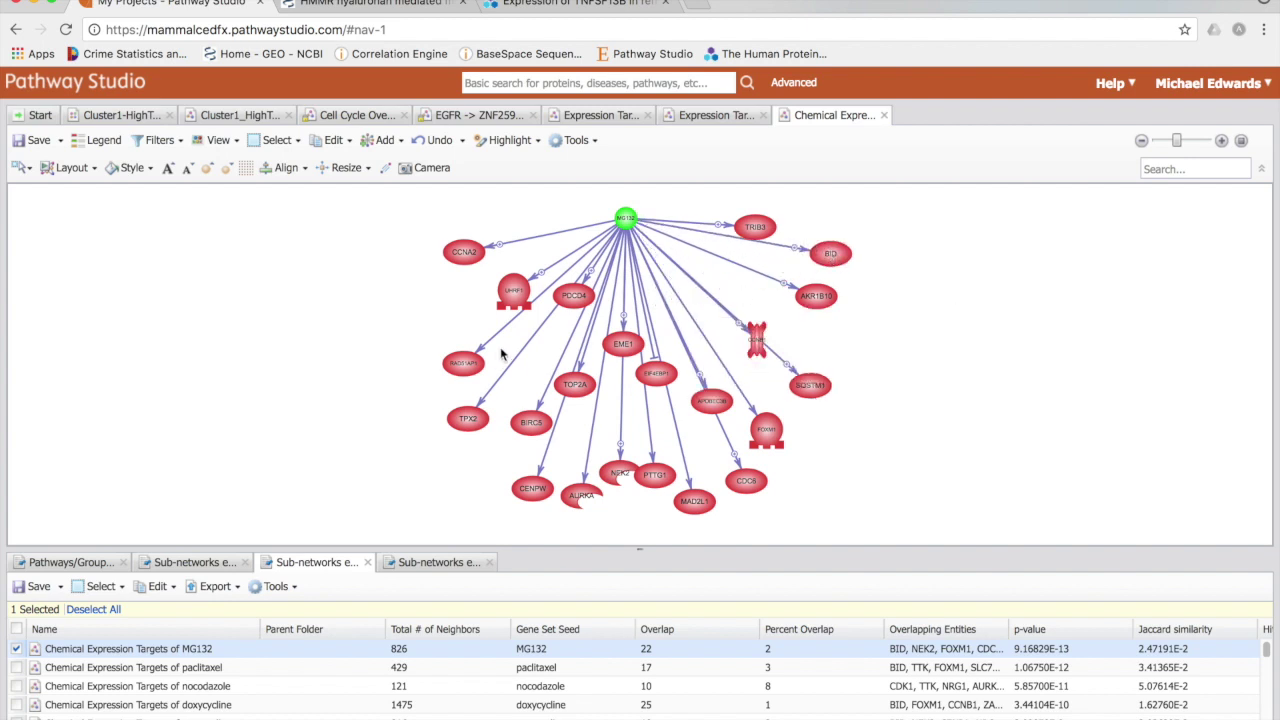
drag(512, 295, 409, 306)
drag(573, 295, 743, 289)
drag(761, 348, 817, 357)
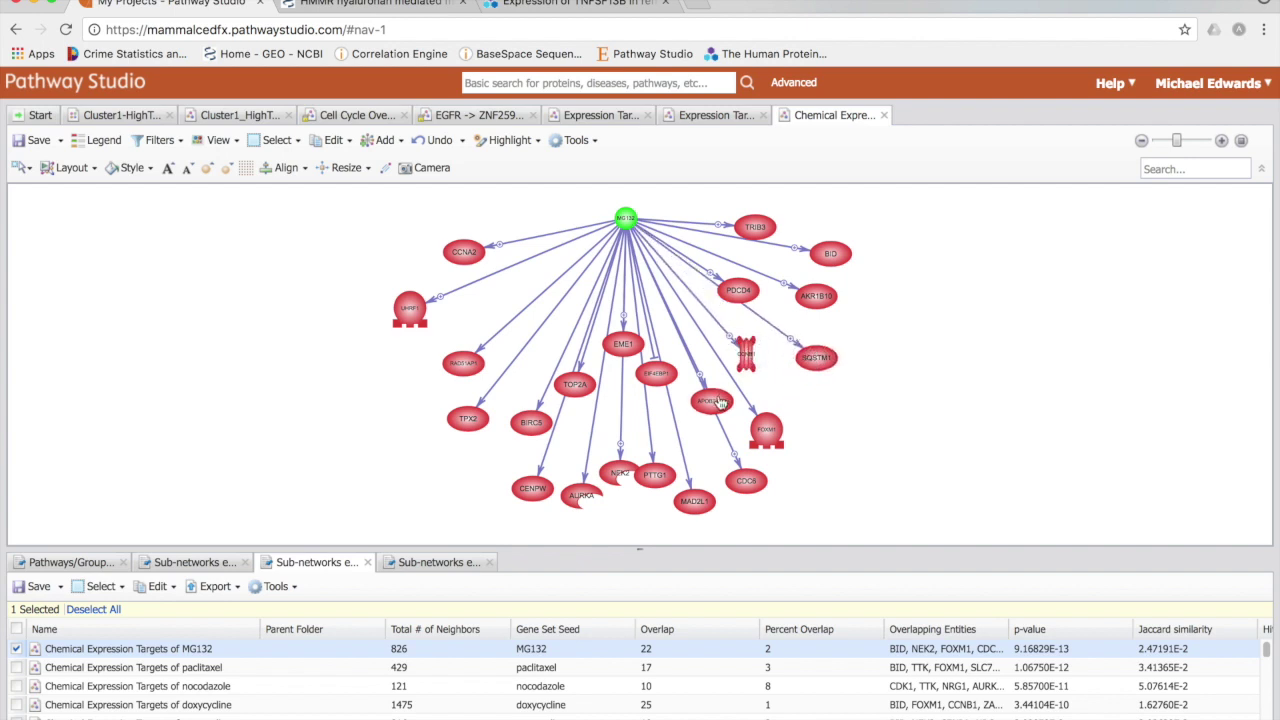
drag(660, 383, 482, 327)
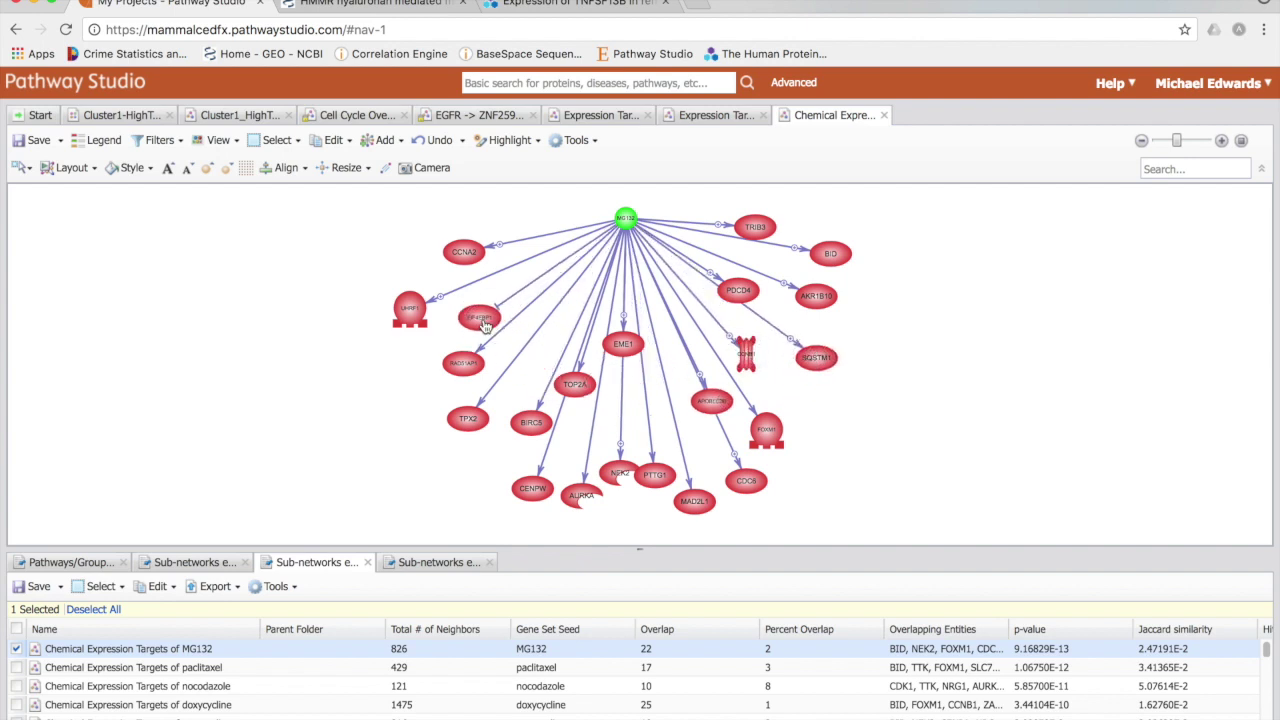
mouse_move(625, 219)
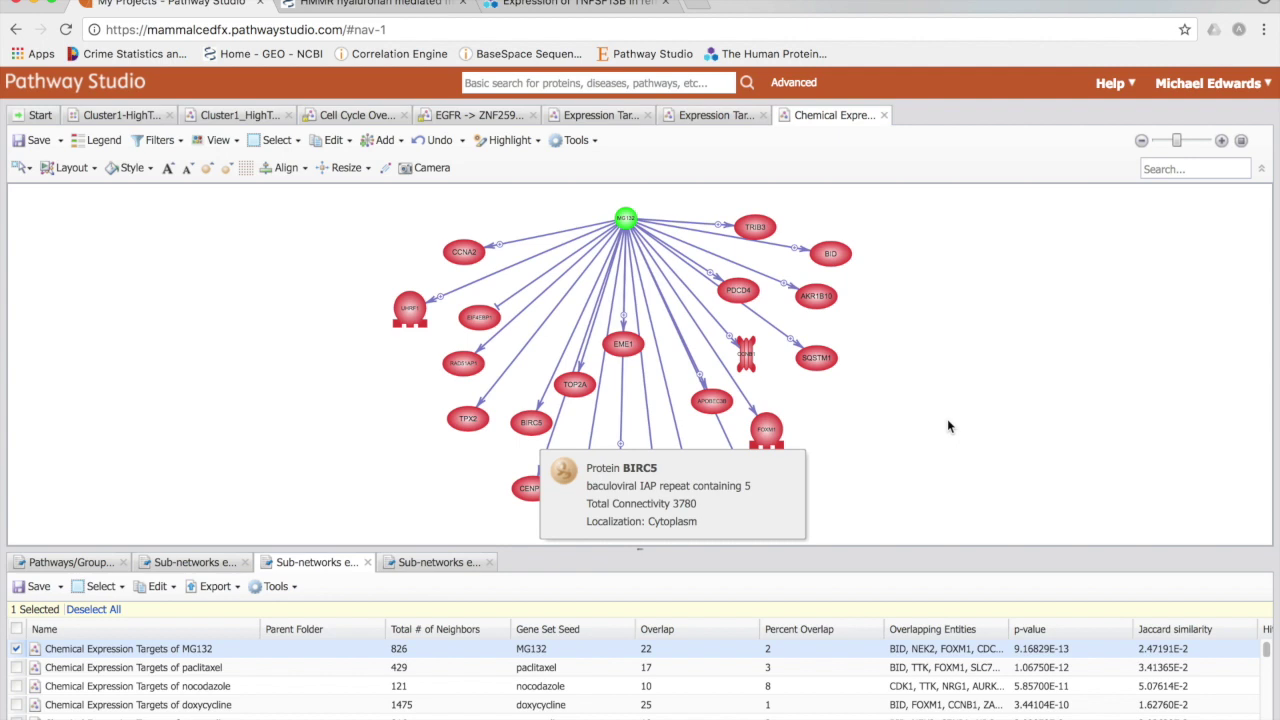
click(441, 564)
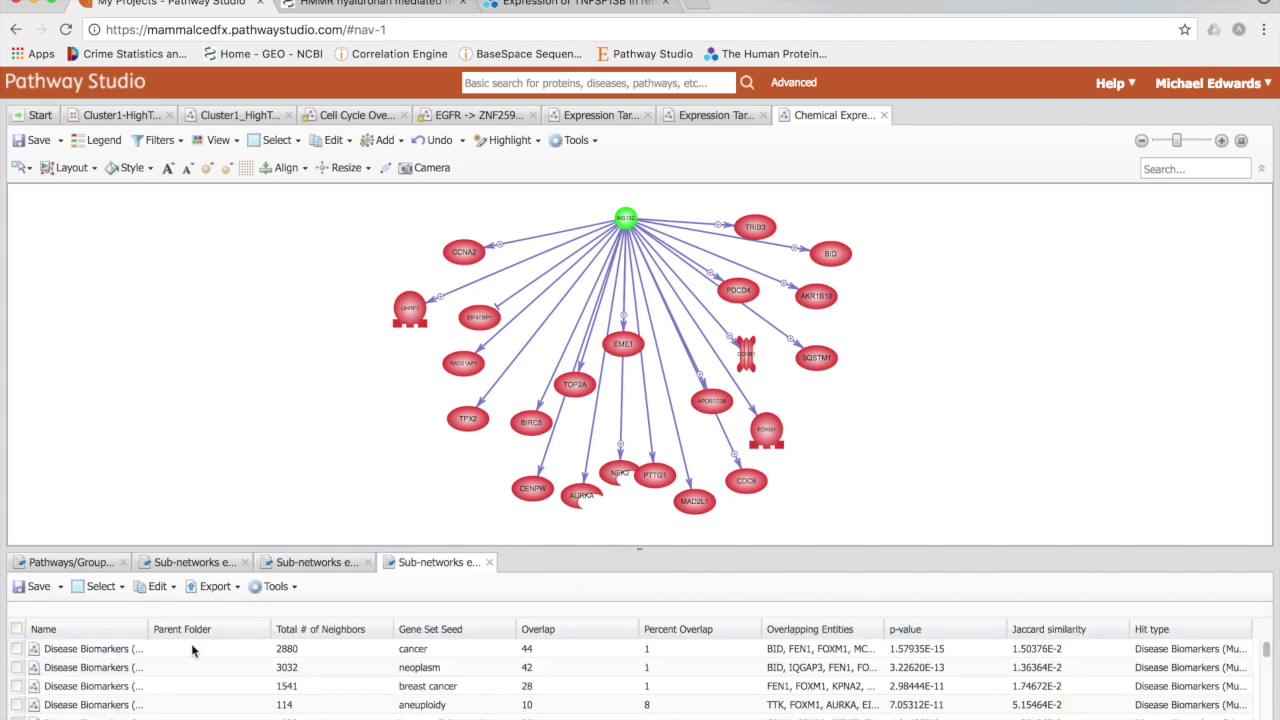
Step: Widen the Name column and open the Disease Biomarkers (Mutations) of cancer network
drag(150, 627, 210, 630)
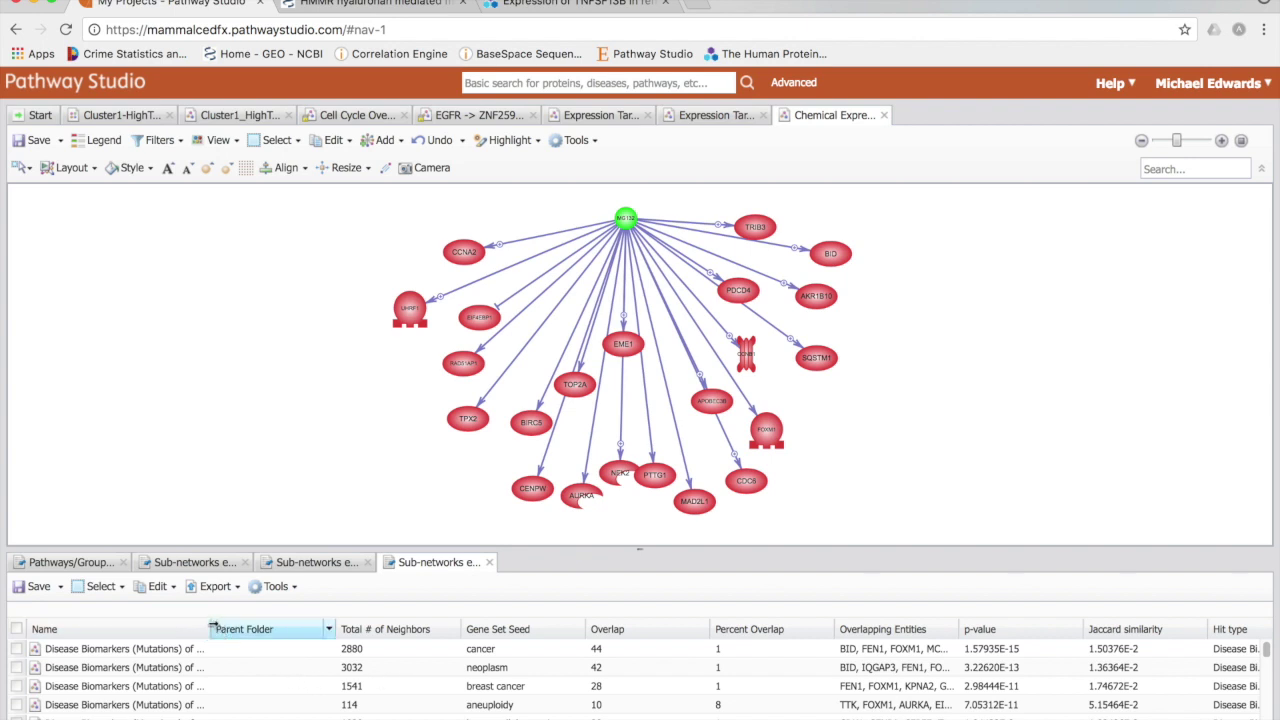
drag(212, 627, 314, 632)
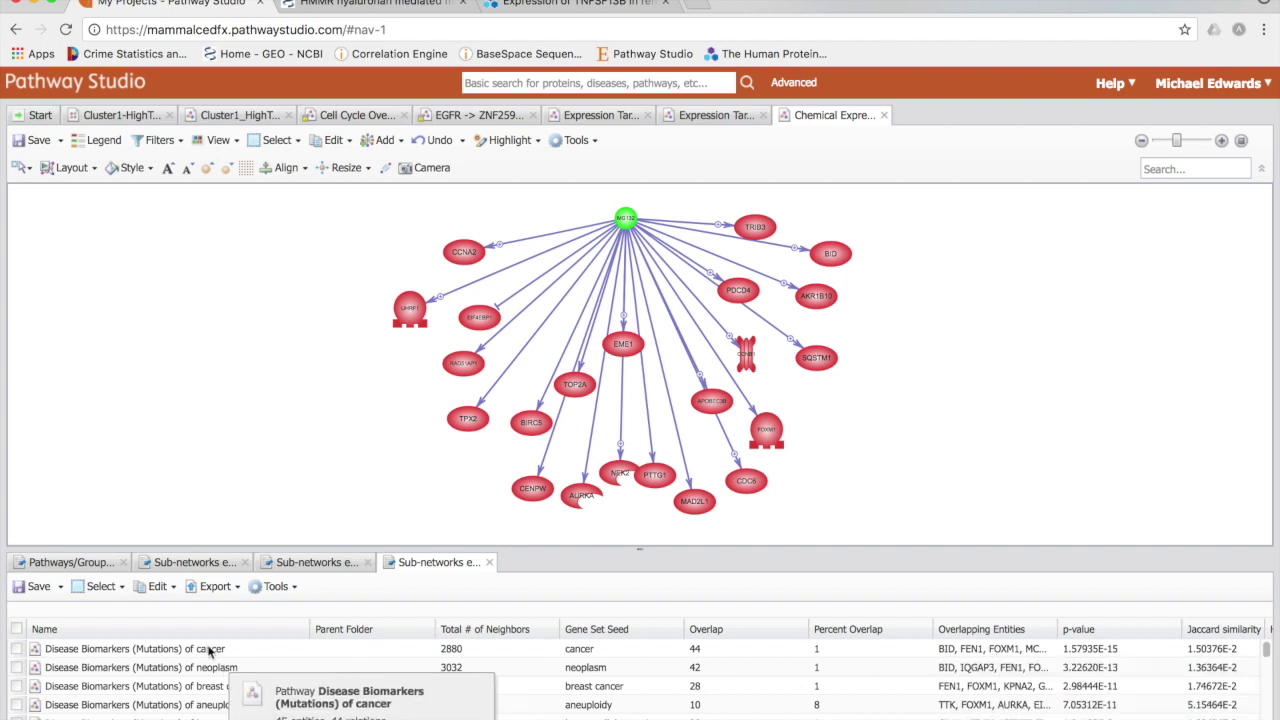
click(348, 652)
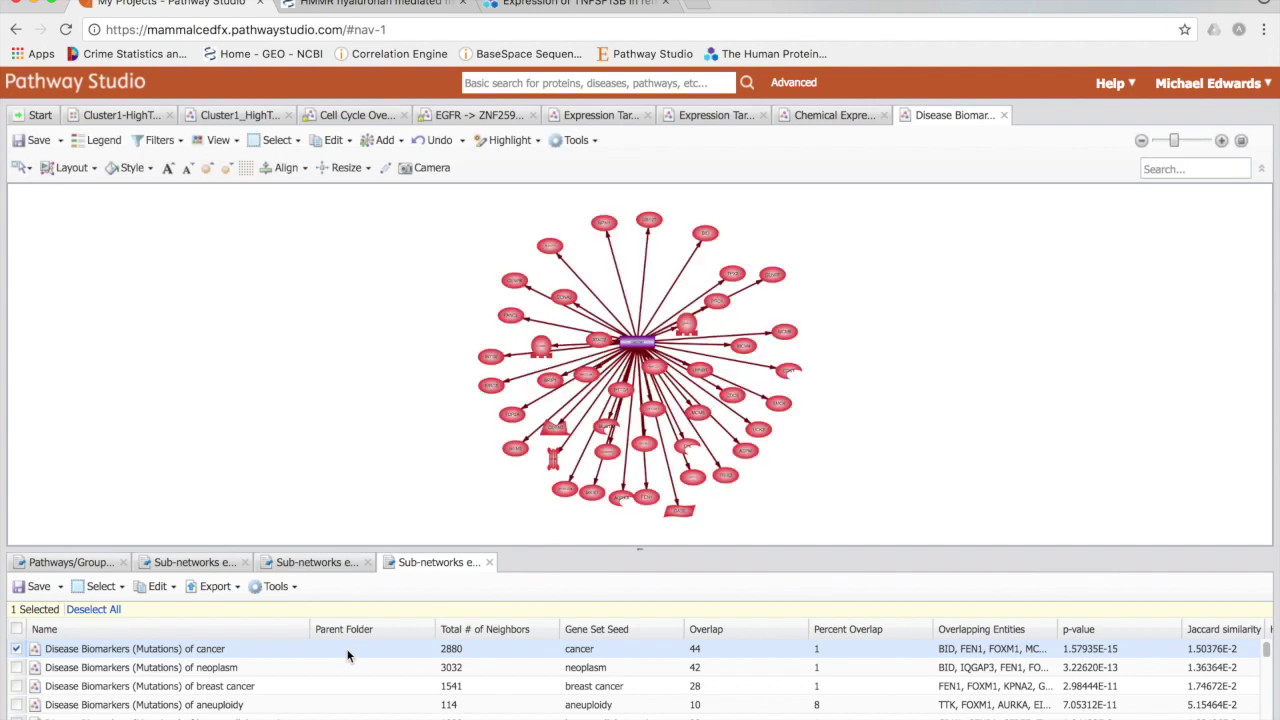
Step: Zoom in twice, then move ATAD2 to the upper right and UHRF1 left beside FANCL
click(1224, 140)
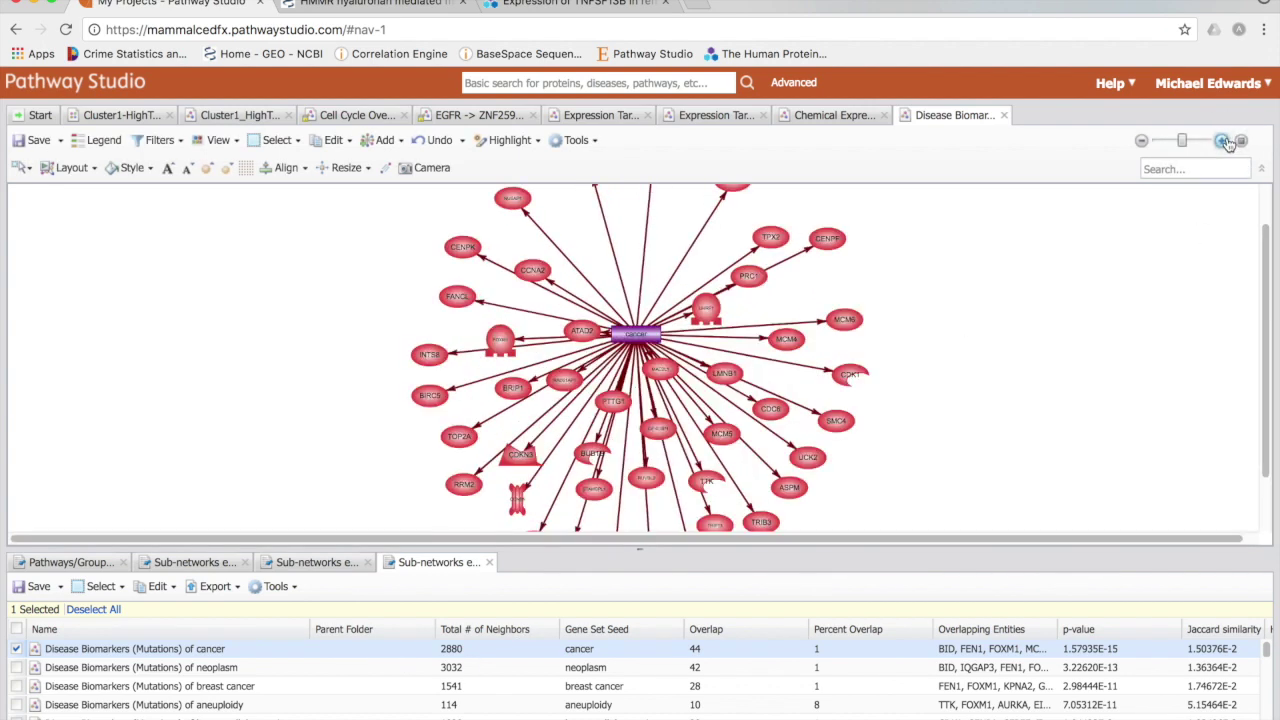
click(1226, 141)
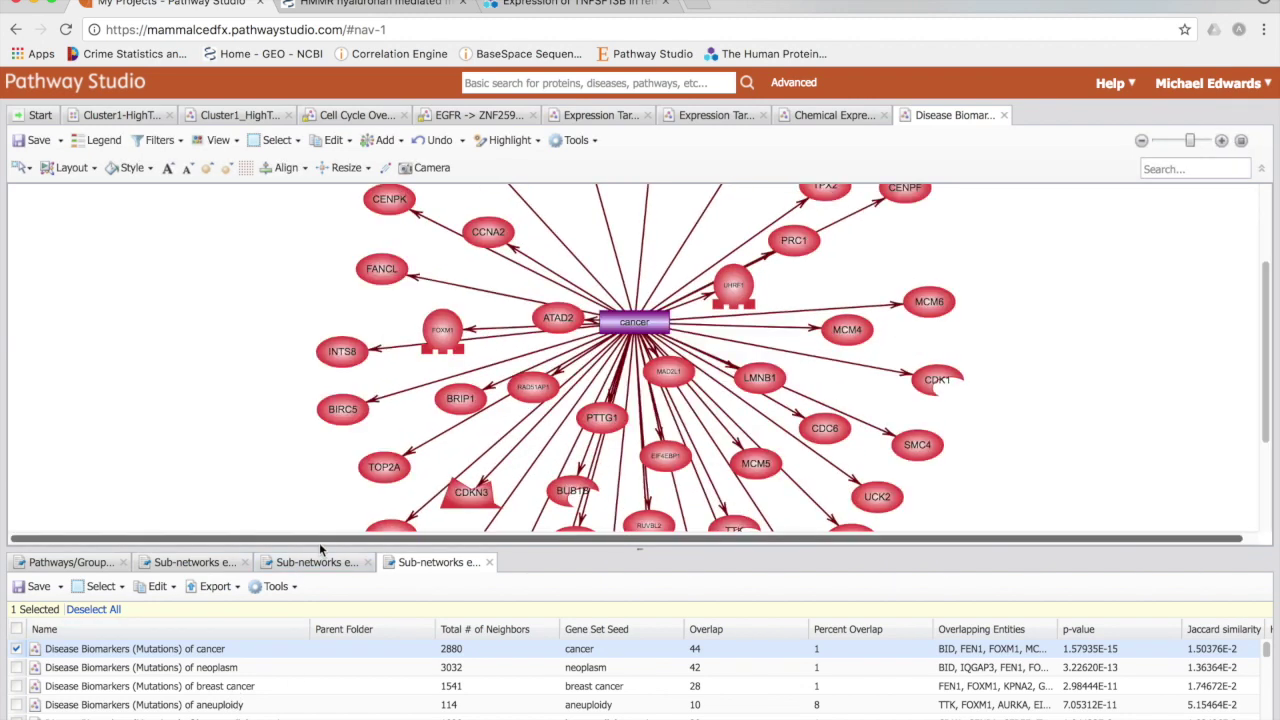
drag(555, 318, 887, 266)
drag(738, 272, 330, 299)
scroll(1050, 348, up, 3)
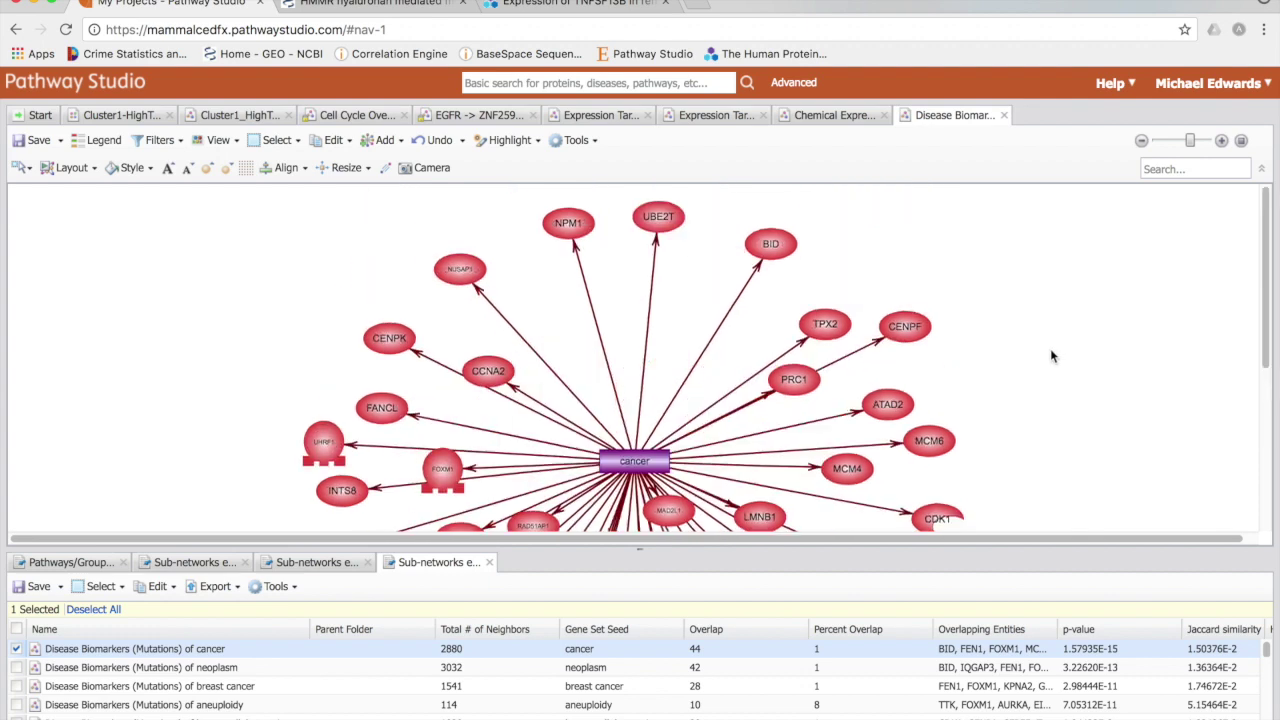
scroll(1050, 349, down, 3)
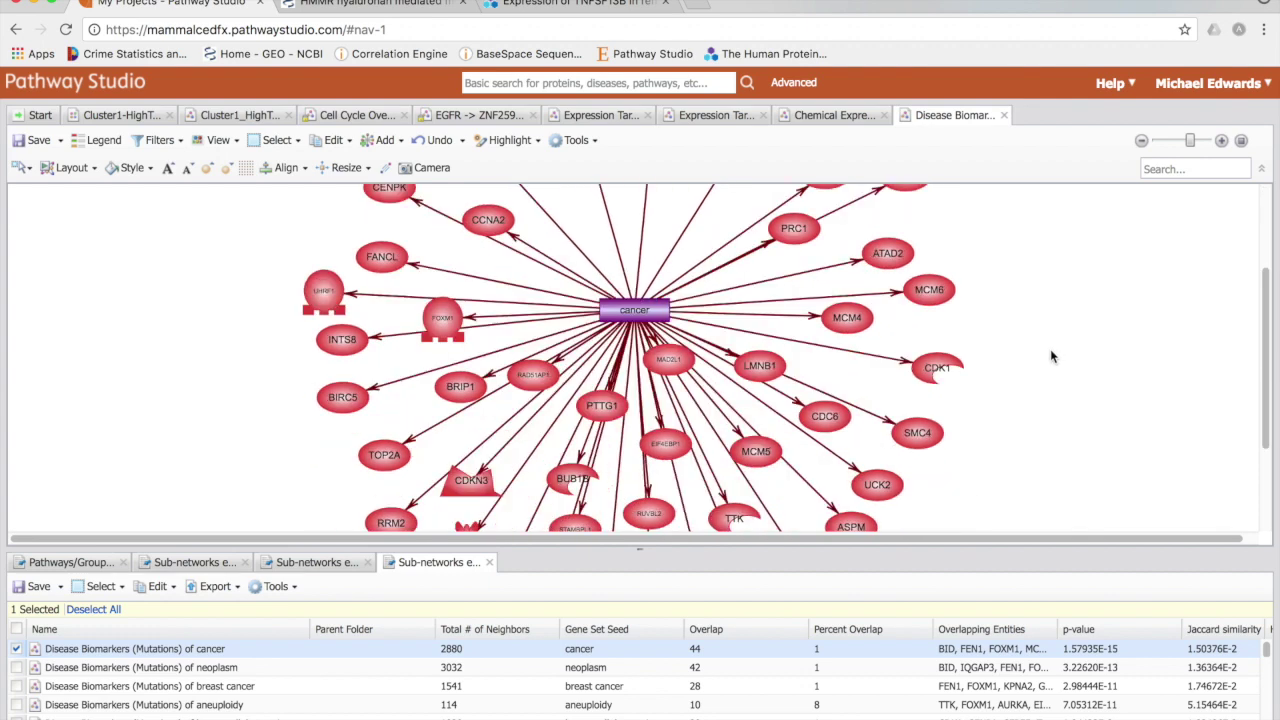